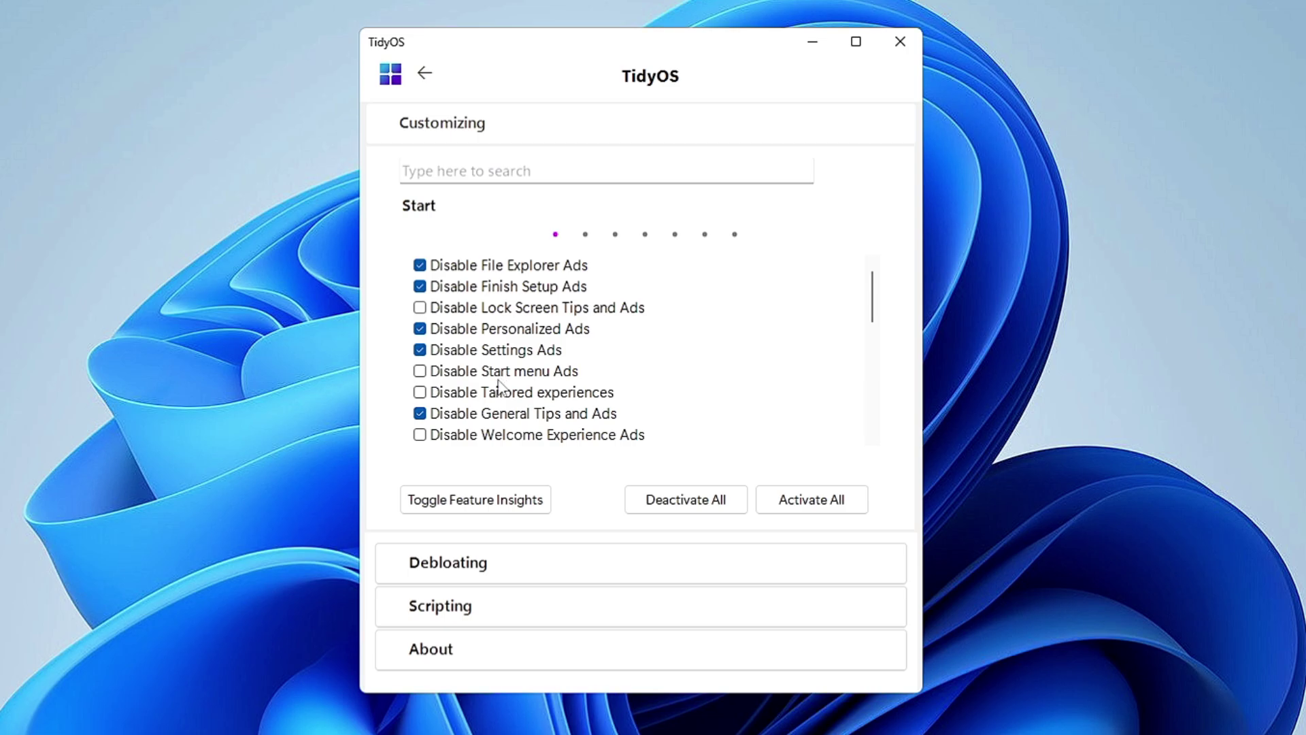
Review the Windows tweak options in the Customizing list, from ad settings through Disable Visual Effects
scroll(532, 420, "down", 2)
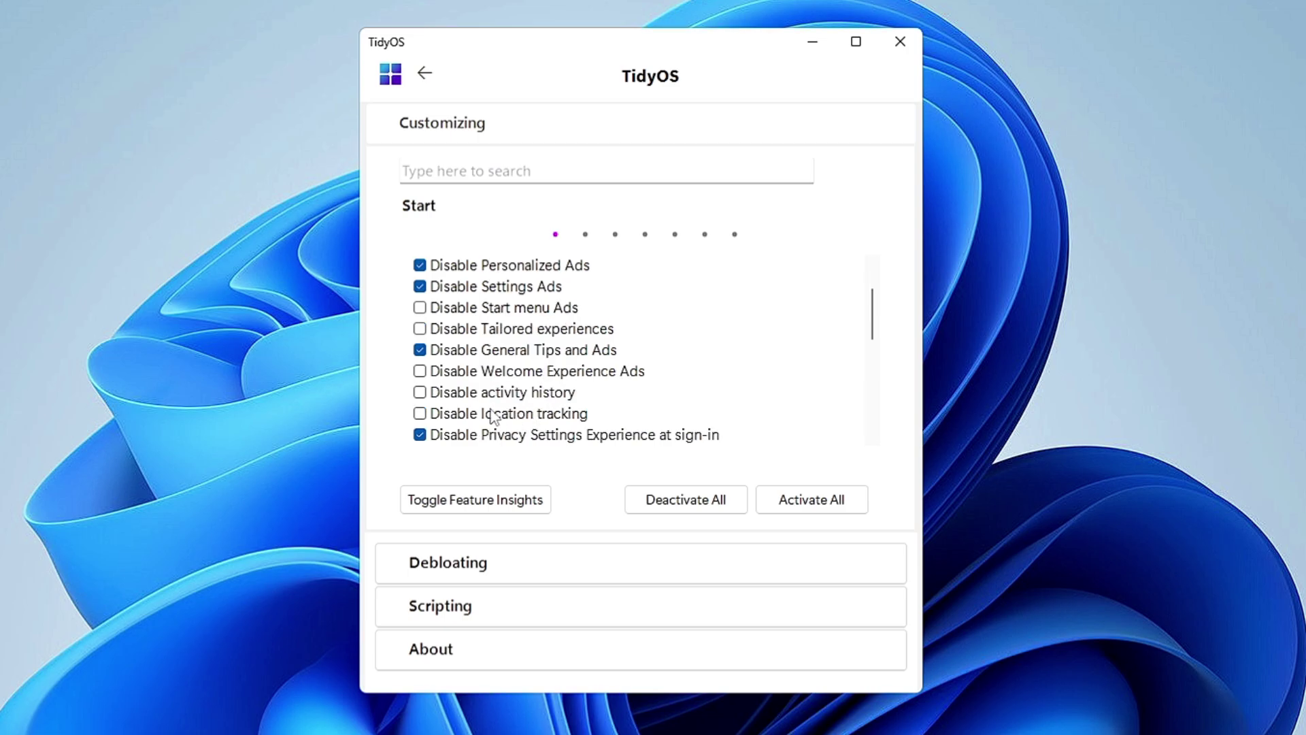
scroll(517, 374, "down", 2)
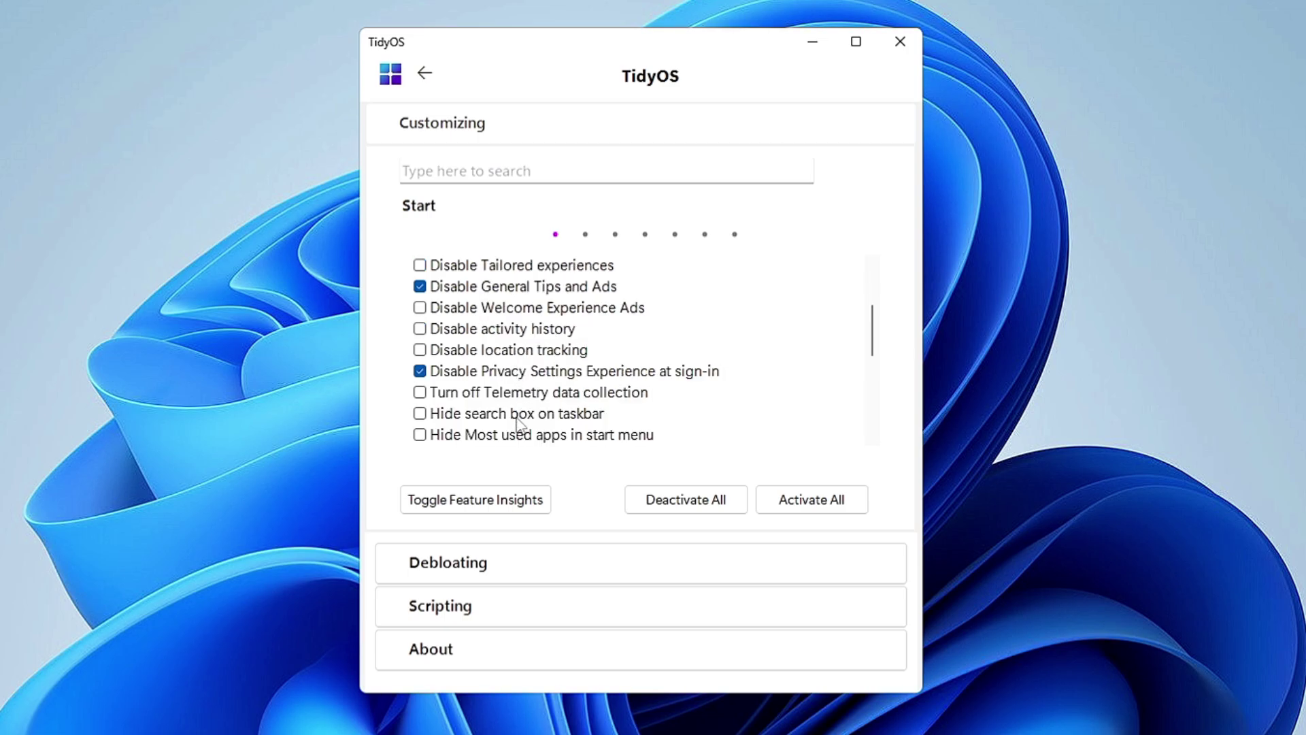
scroll(520, 427, "down", 3)
scroll(524, 364, "down", 4)
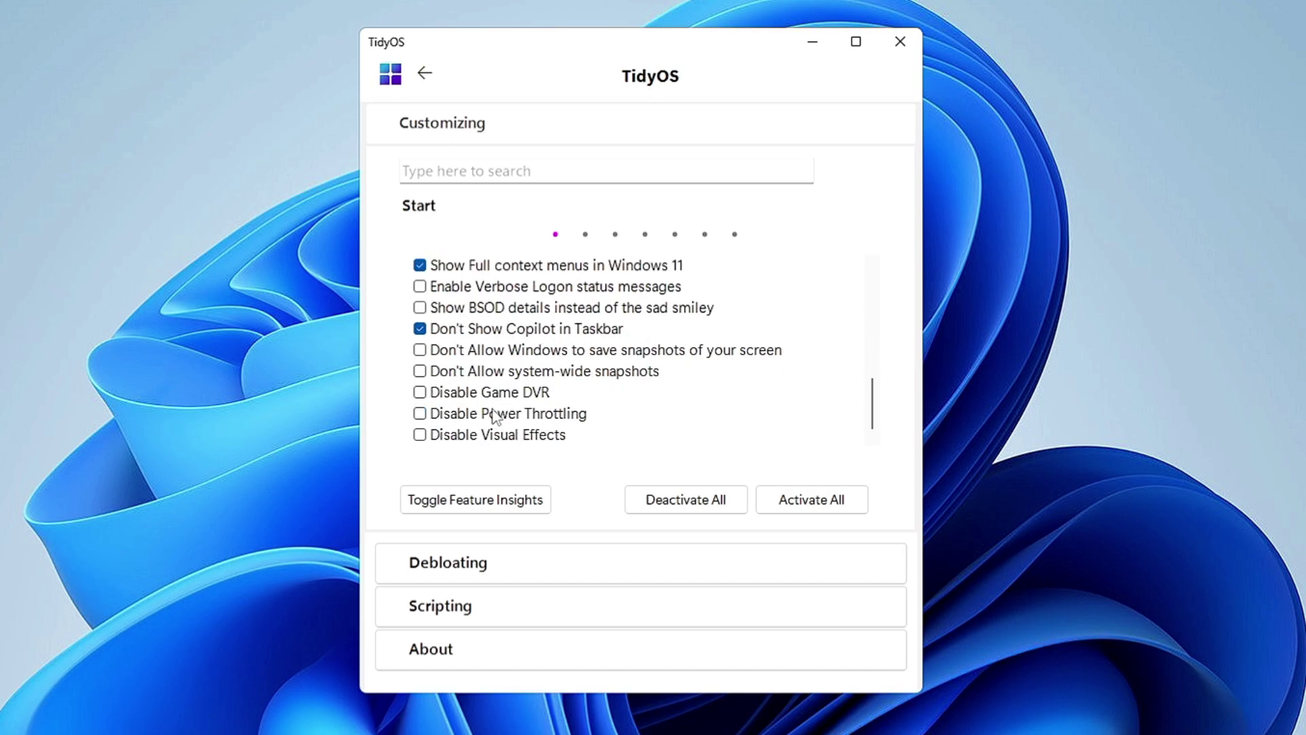
In the Debloating section, select Microsoft.GetHelp and Microsoft.MicrosoftSolitaireCollection among the unnecessary Start menu apps
left_click(529, 573)
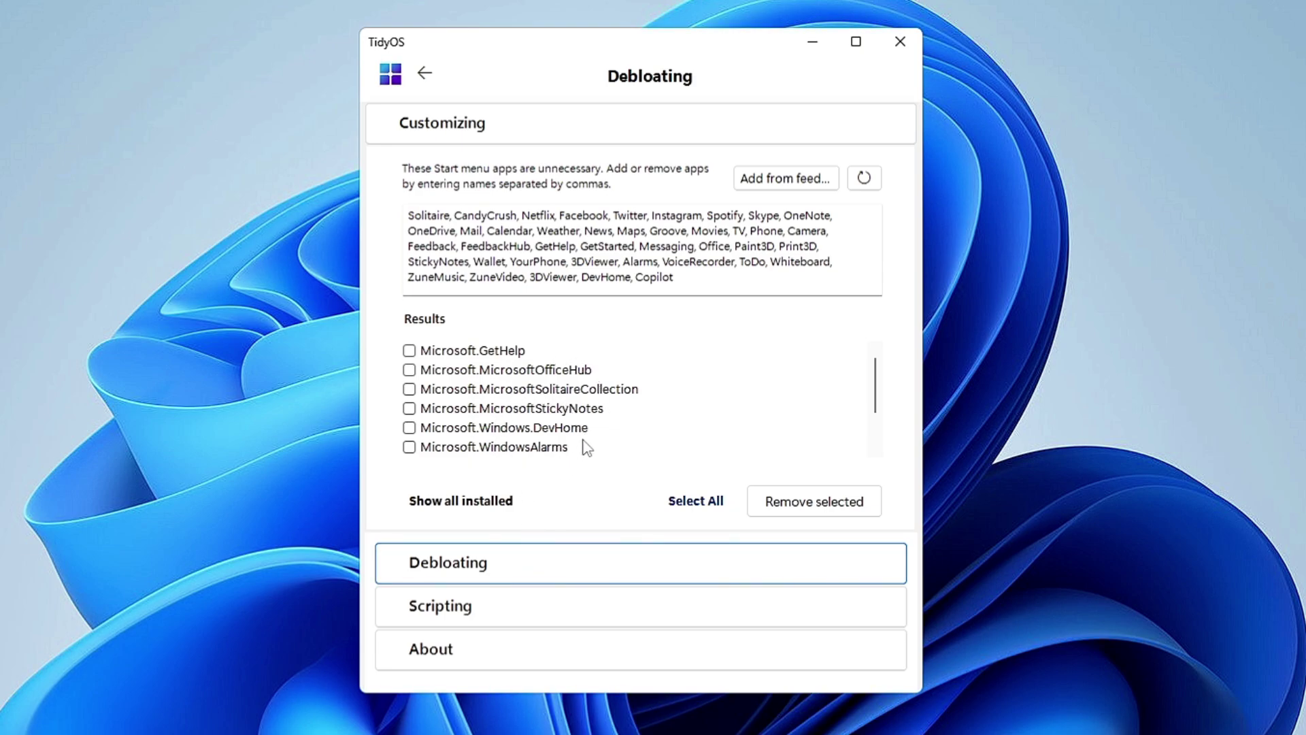
left_click(409, 352)
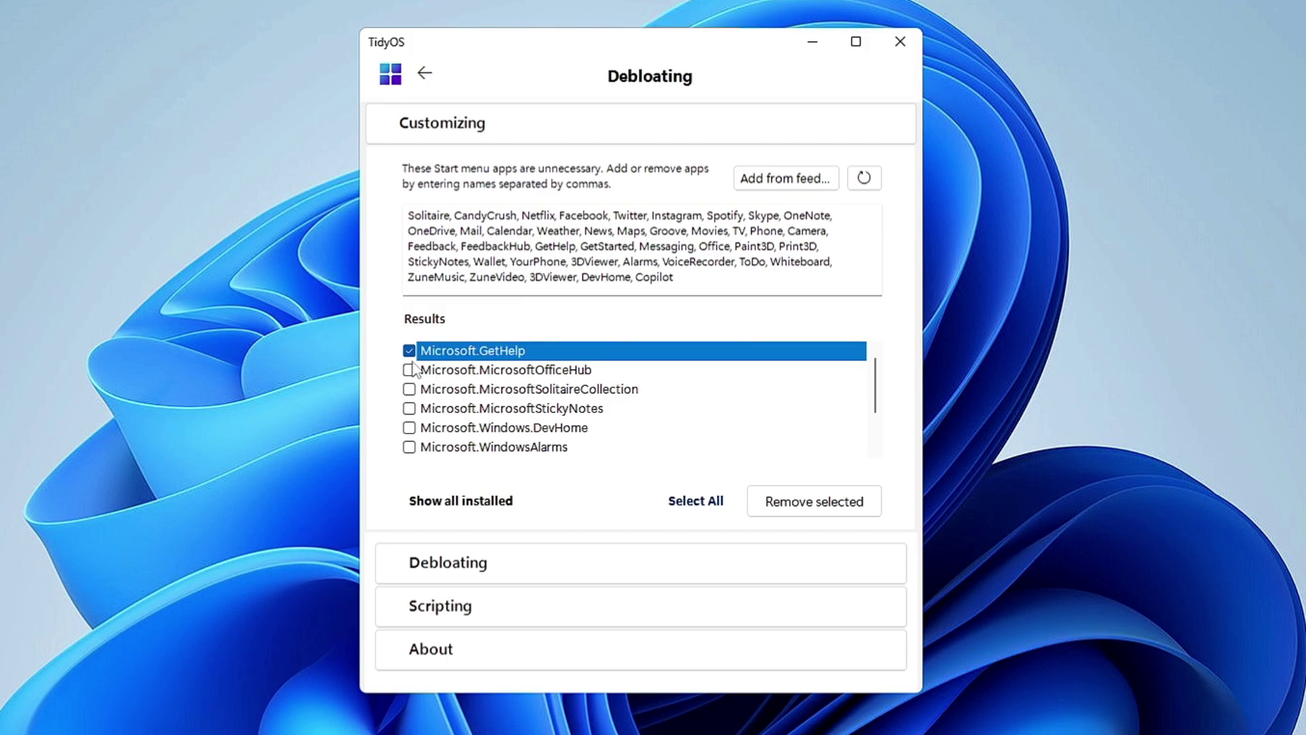
left_click(412, 371)
left_click(411, 390)
left_click(409, 390)
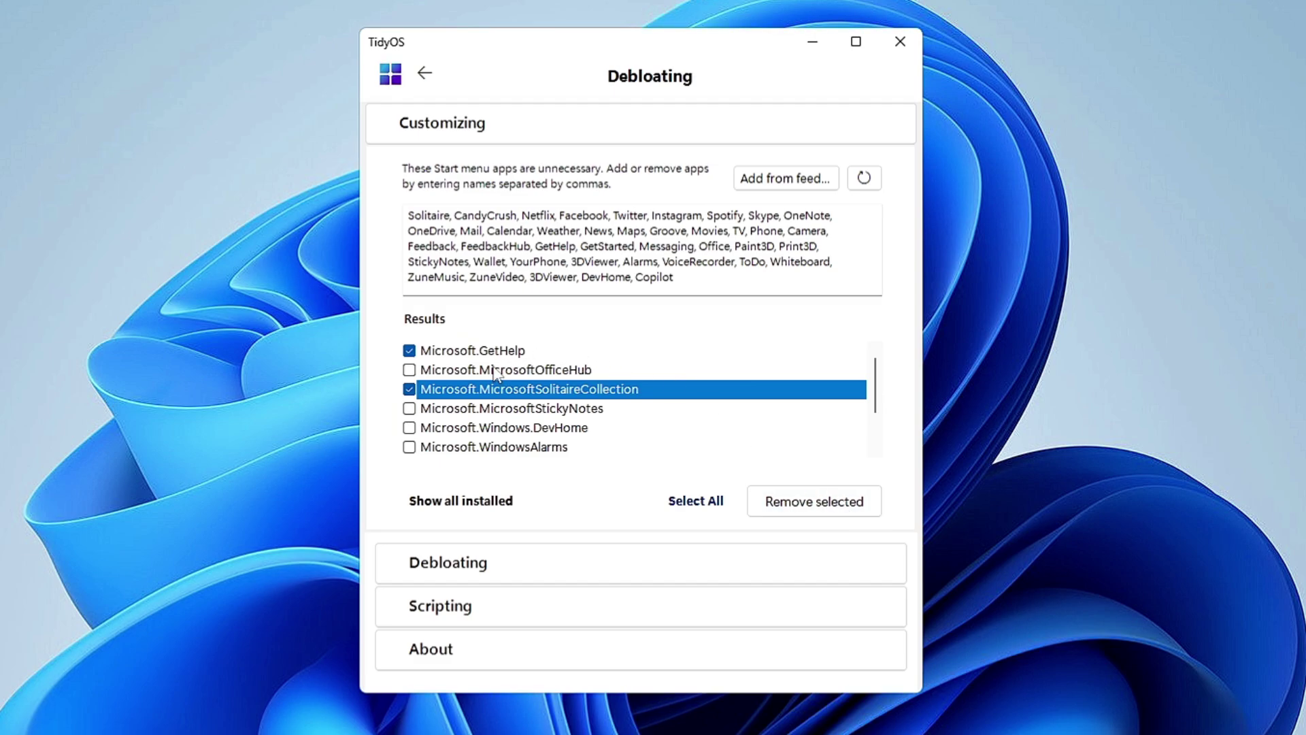
Review the installed plugins in the Scripting section and enable the ChrisTitusApp [PS] plugin
left_click(462, 614)
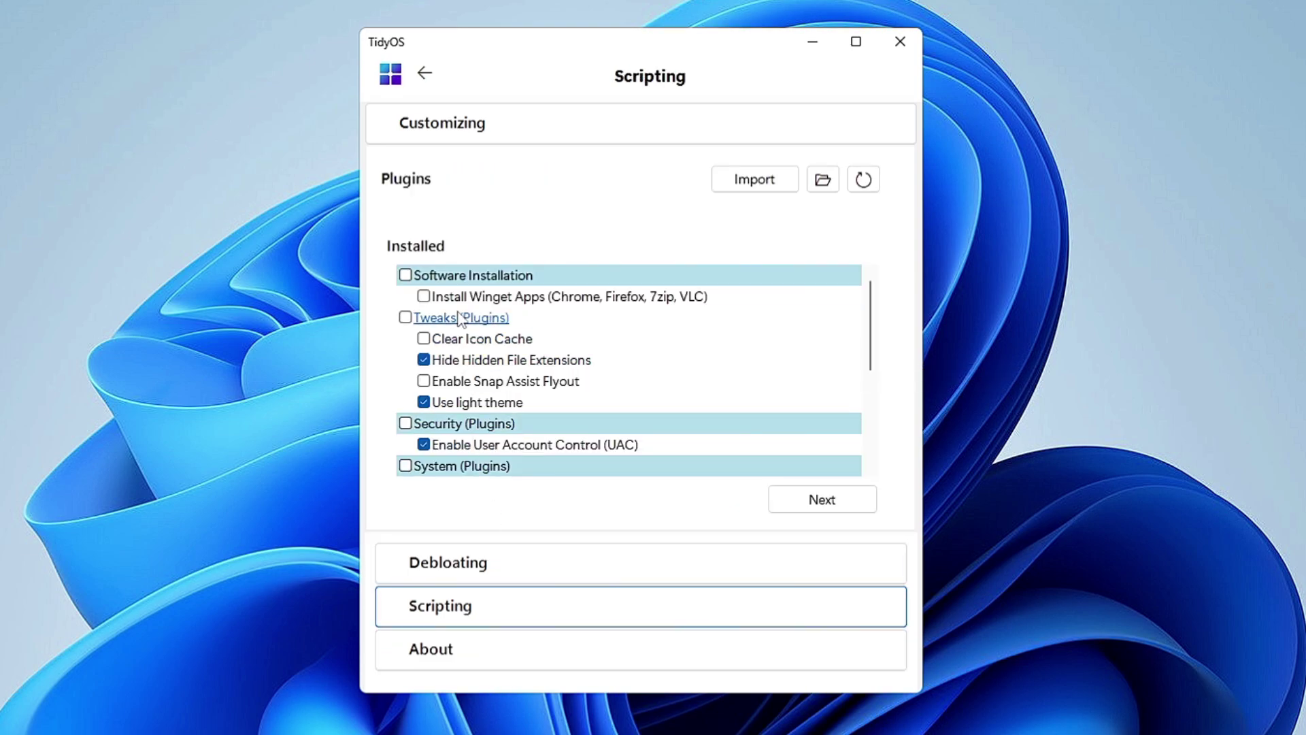
mouse_move(559, 300)
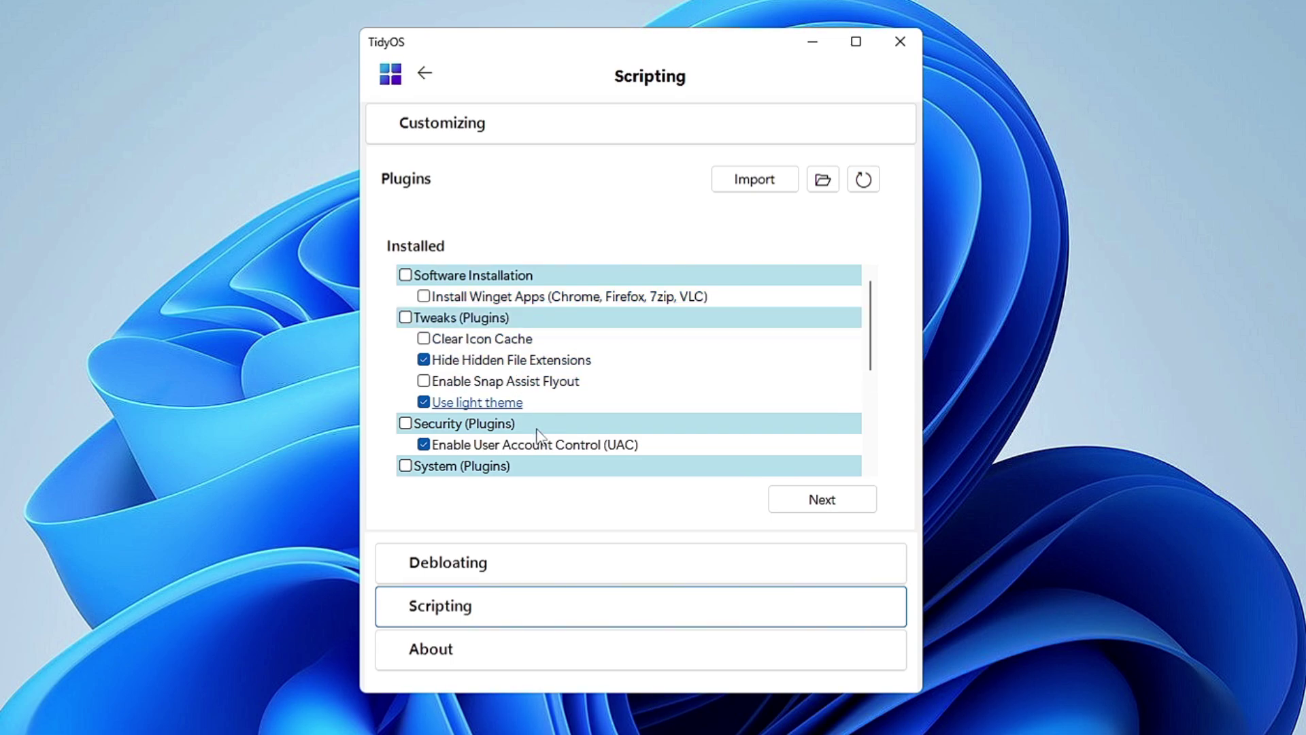
mouse_move(468, 366)
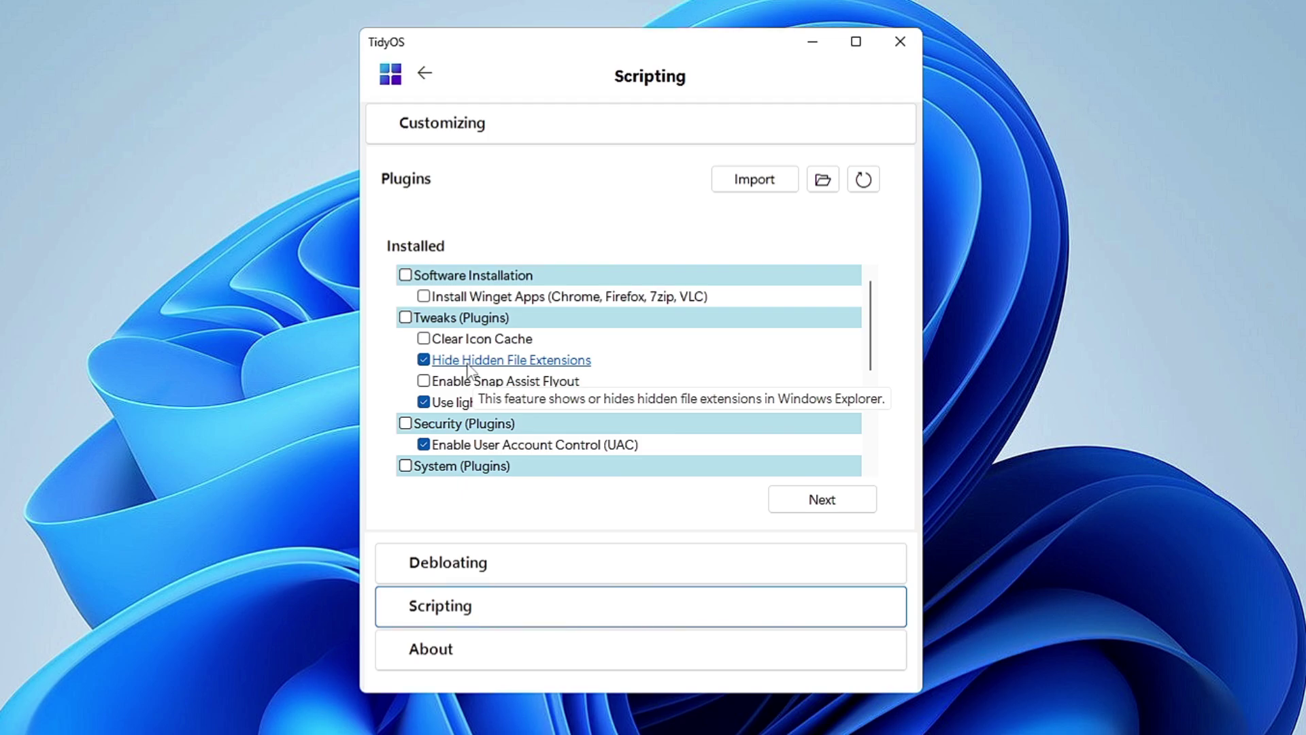
scroll(487, 378, "down", 2)
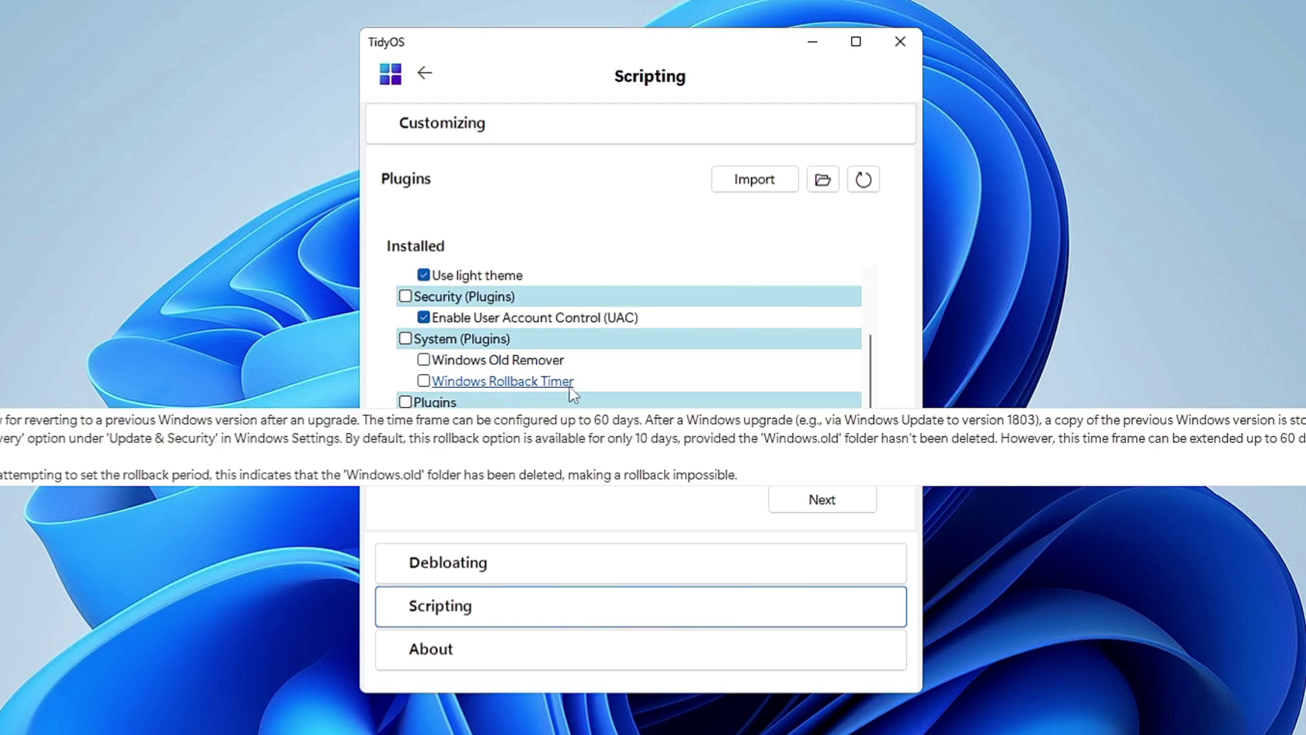
scroll(558, 395, "down", 1)
left_click(462, 360)
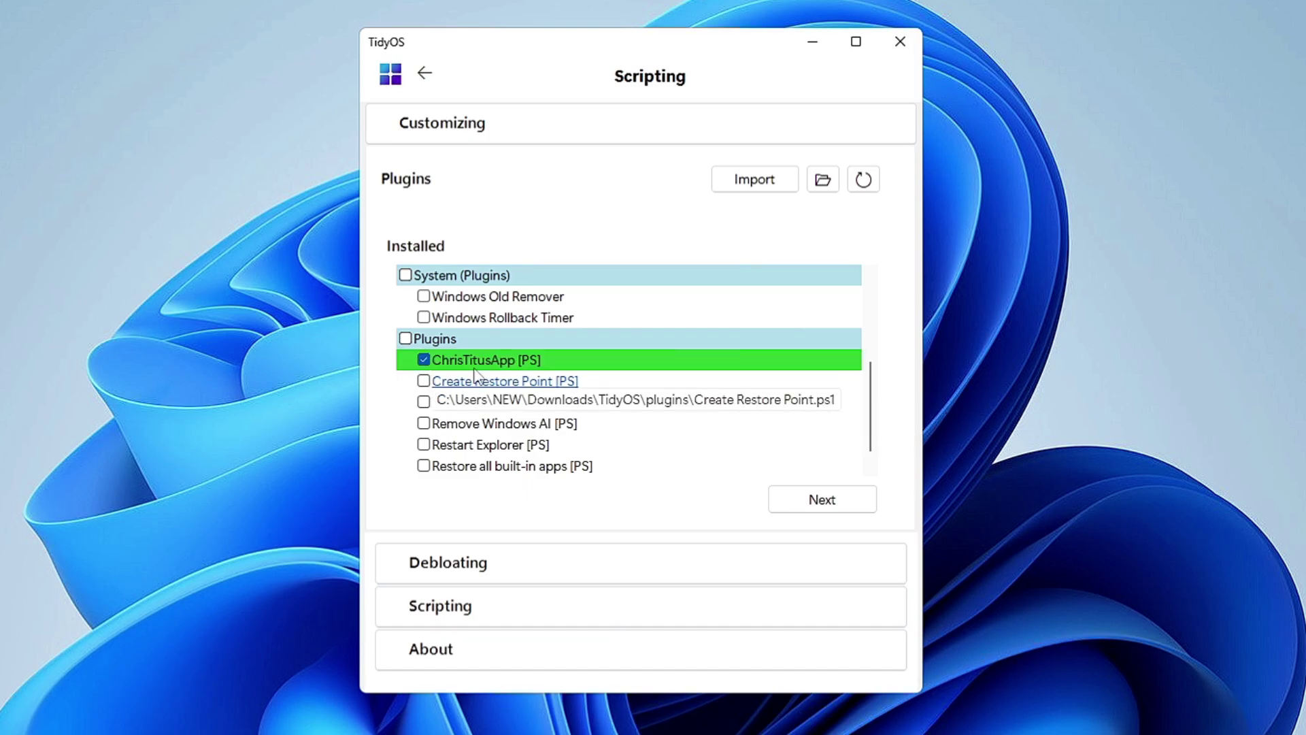
left_click(464, 370)
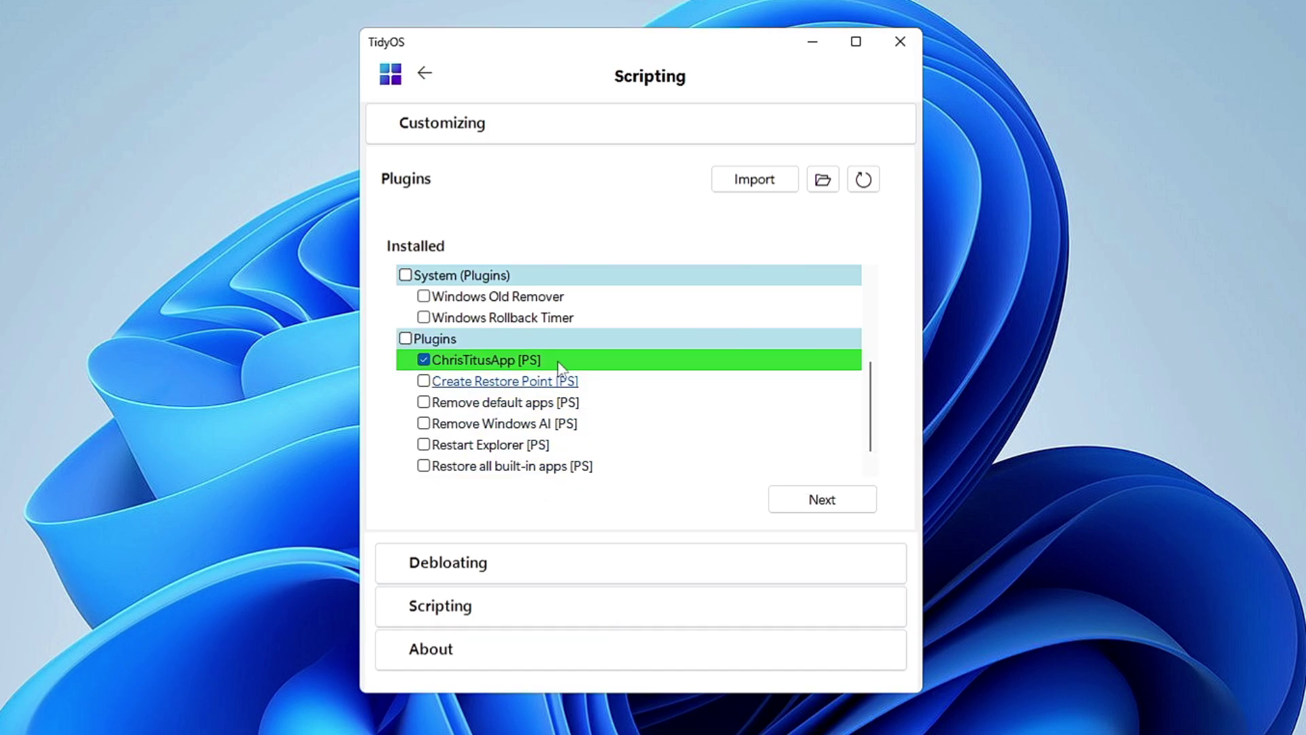
scroll(524, 339, "up", 3)
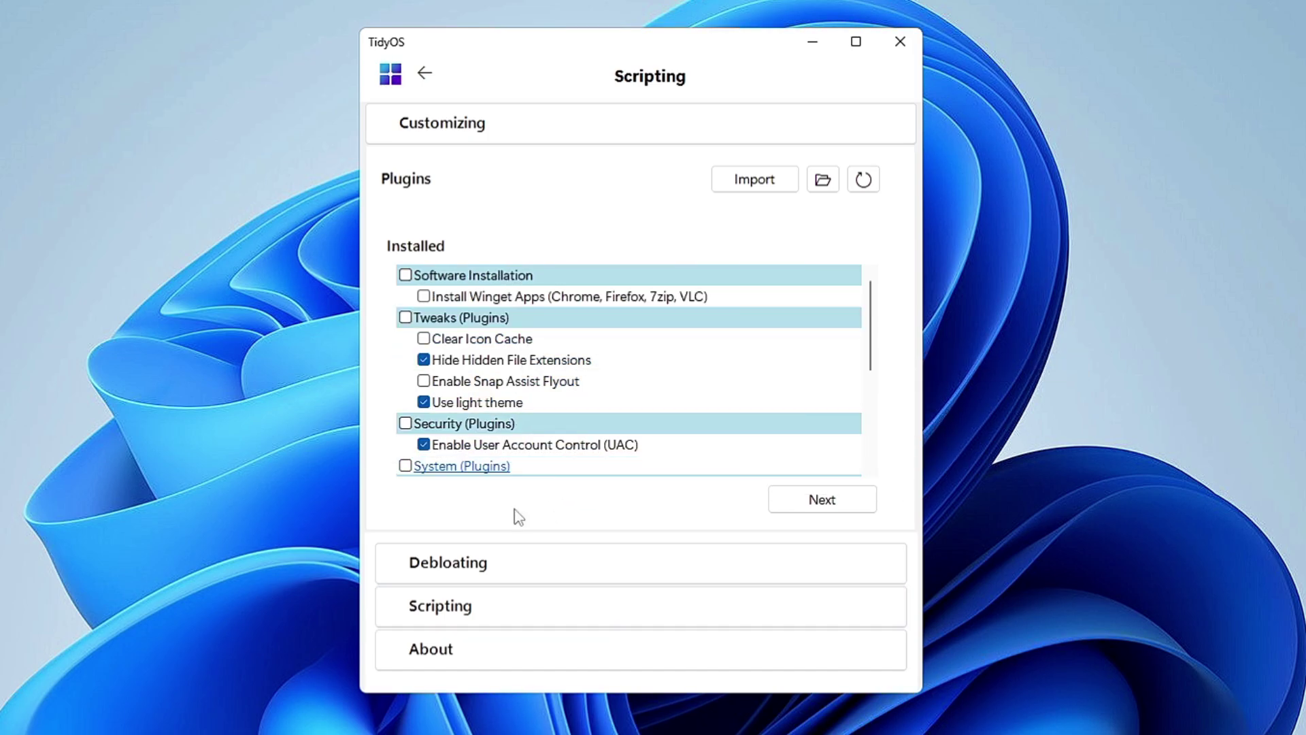
left_click(424, 73)
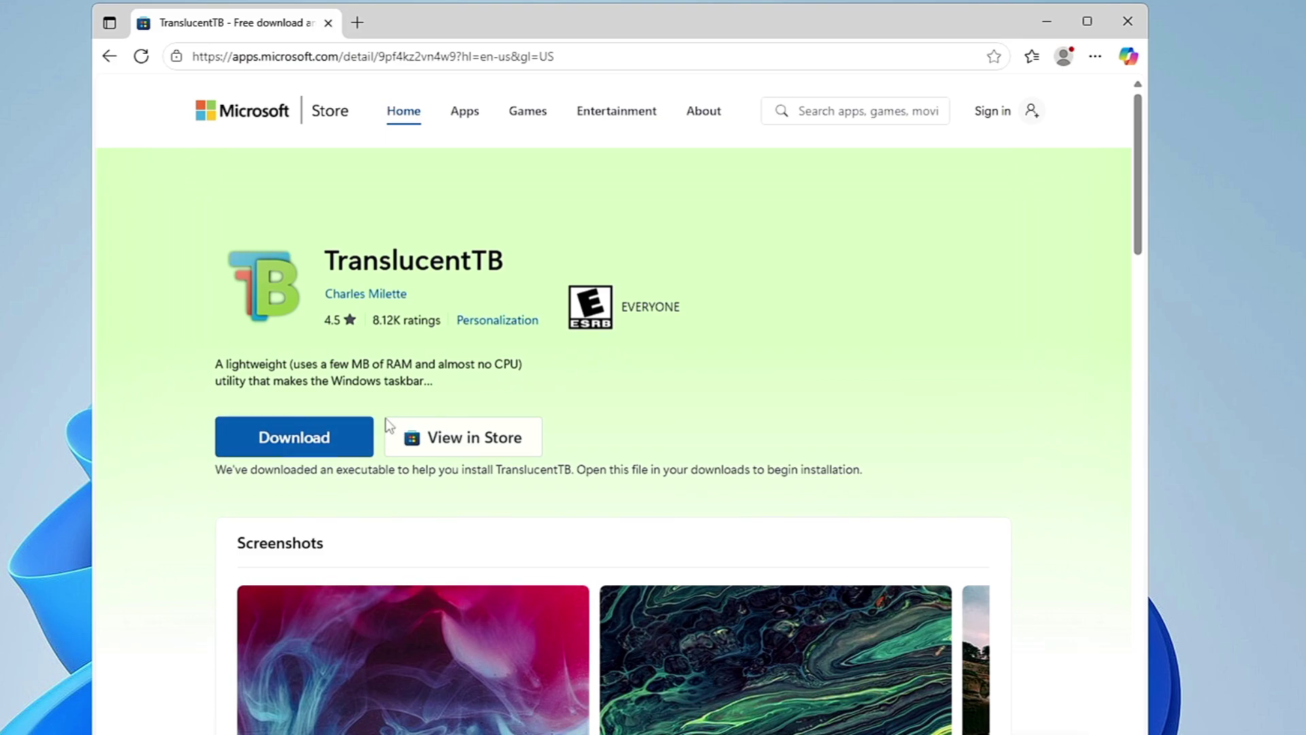
Minimize the TranslucentTB store page and continue past the program's welcome dialog
left_click(1047, 23)
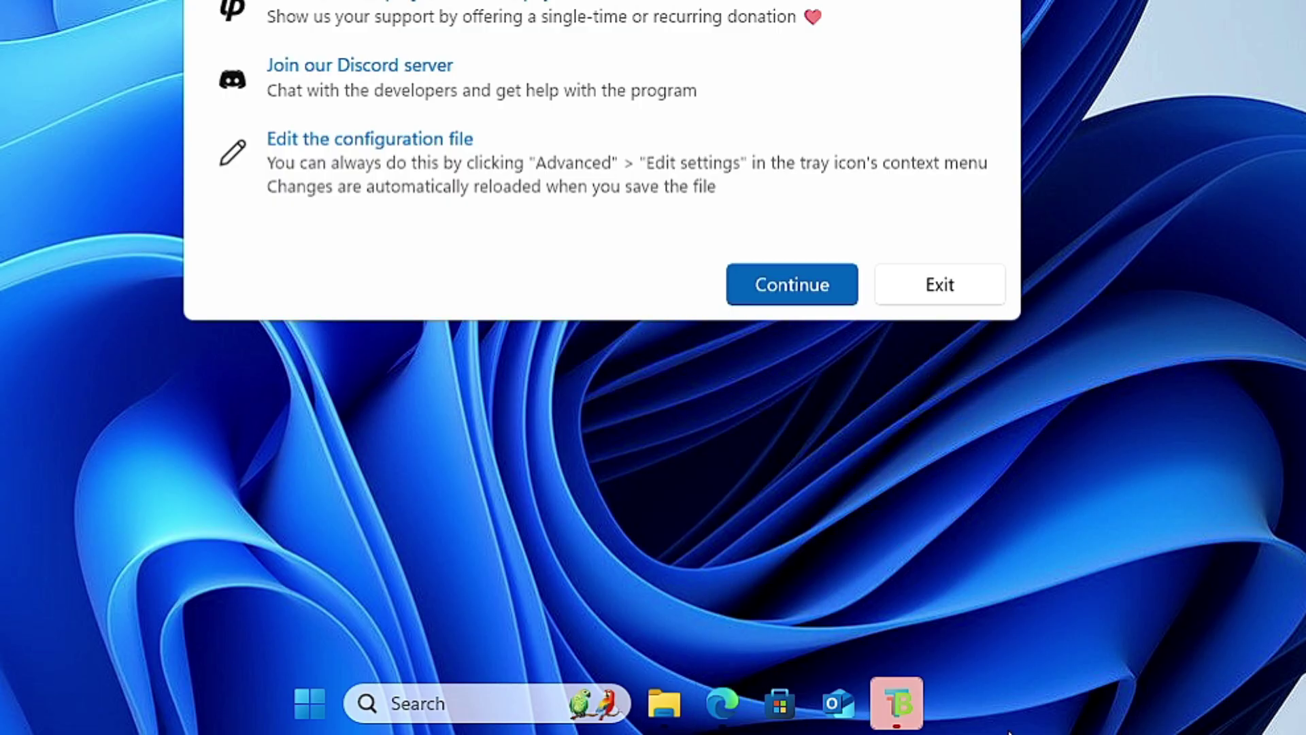
left_click(792, 285)
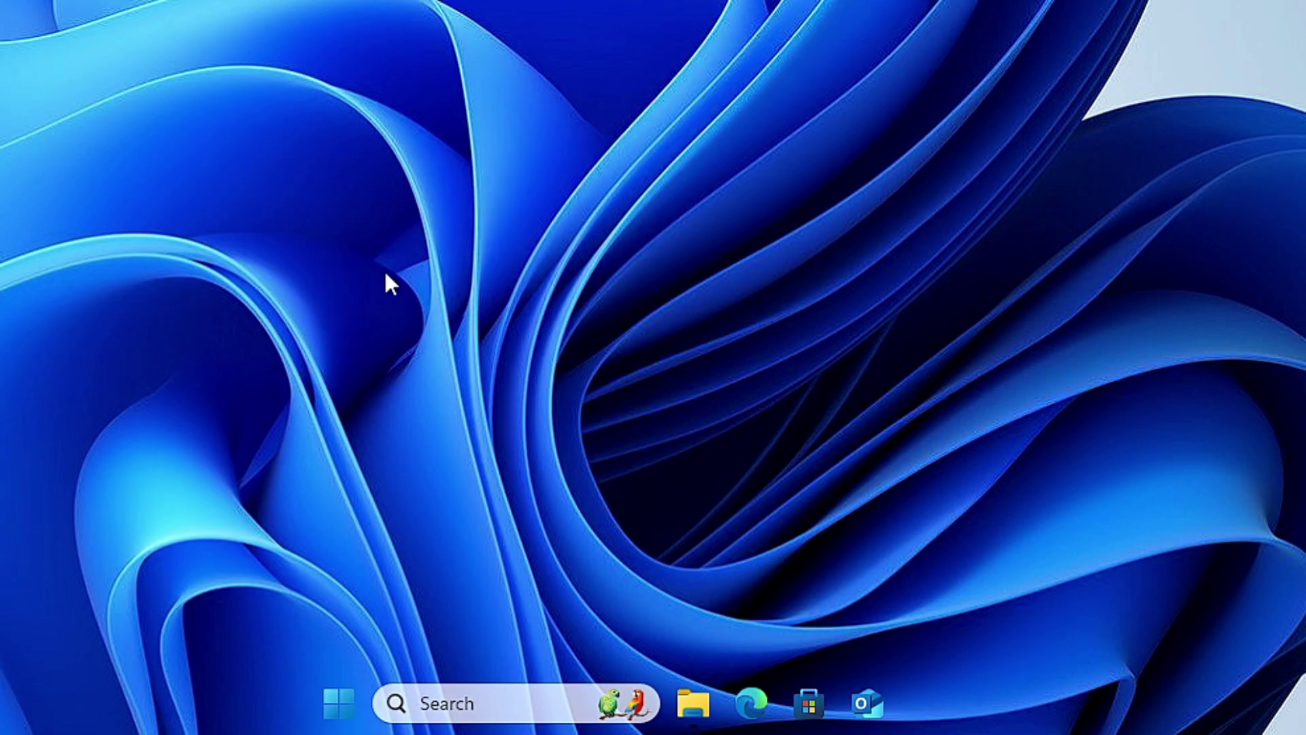
right_click(474, 25)
mouse_move(681, 12)
left_click(859, 185)
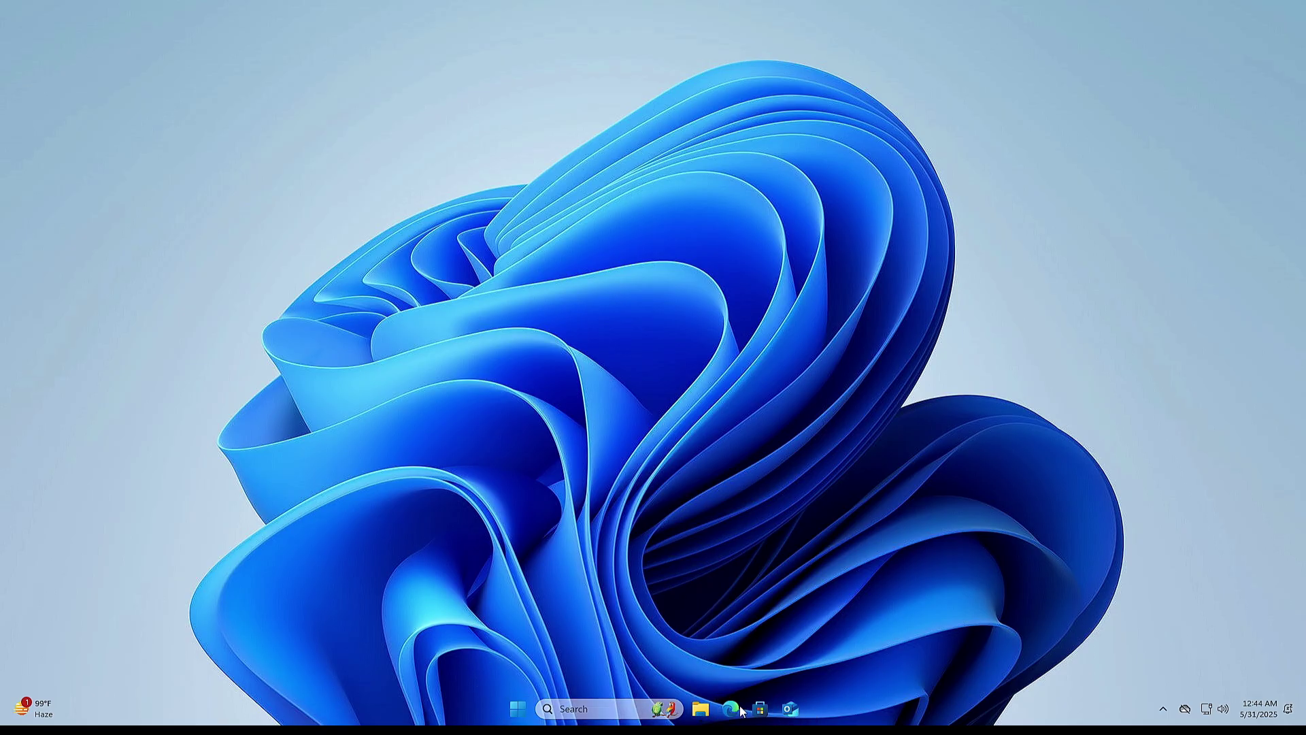
Open TranslucentTB's options from the system tray and examine the taskbar appearance choices for the Desktop and Maximized window states
left_click(1164, 711)
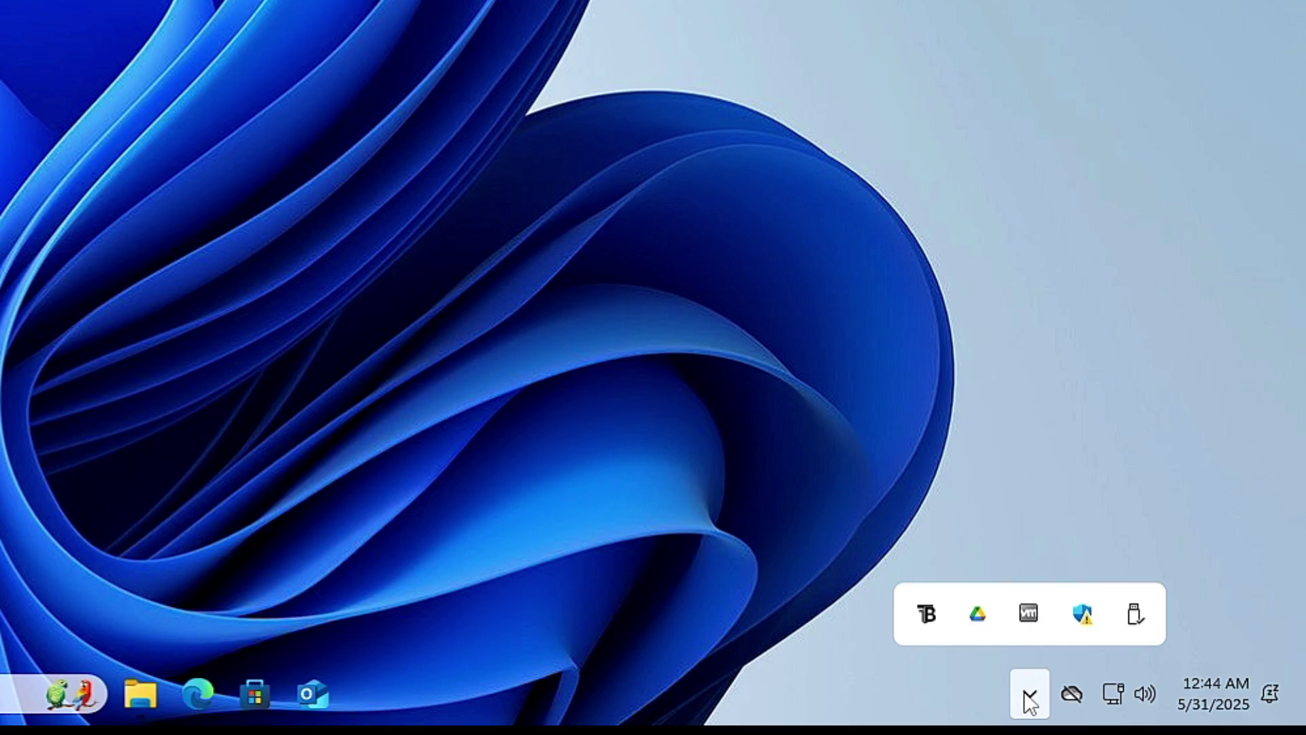
right_click(929, 621)
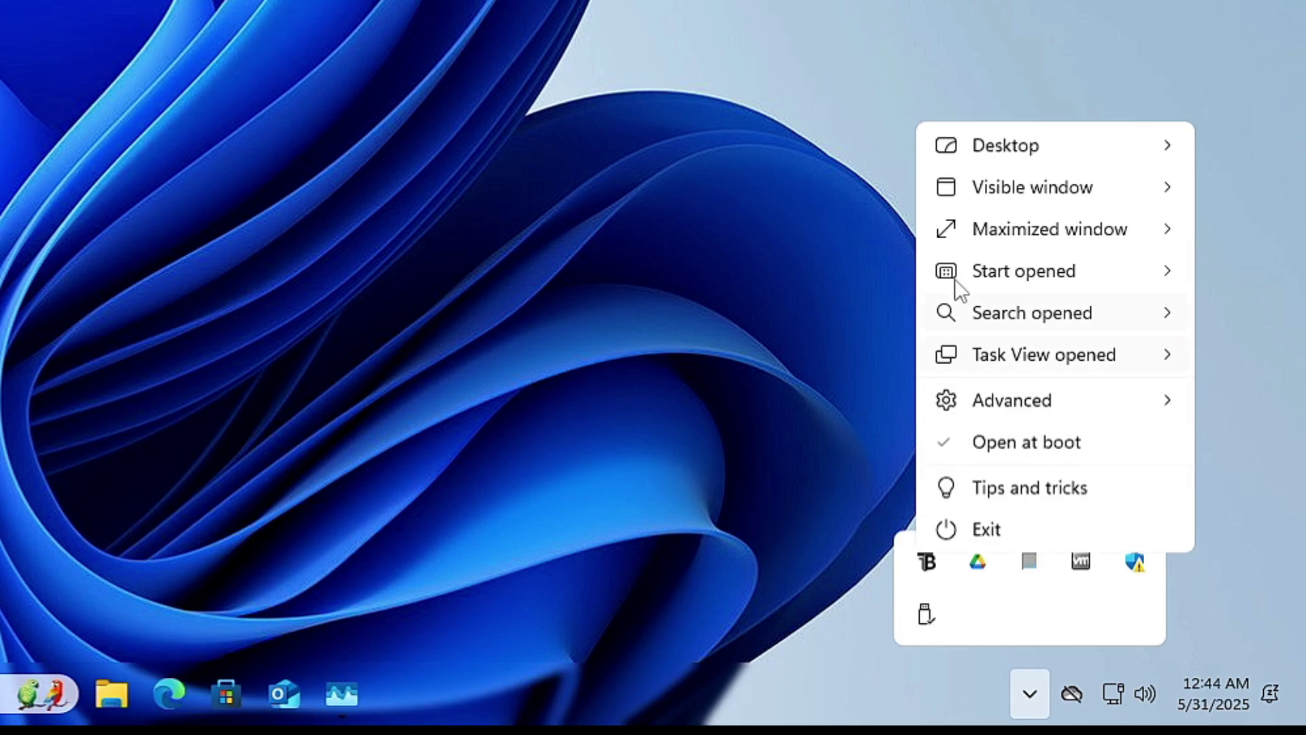
mouse_move(987, 160)
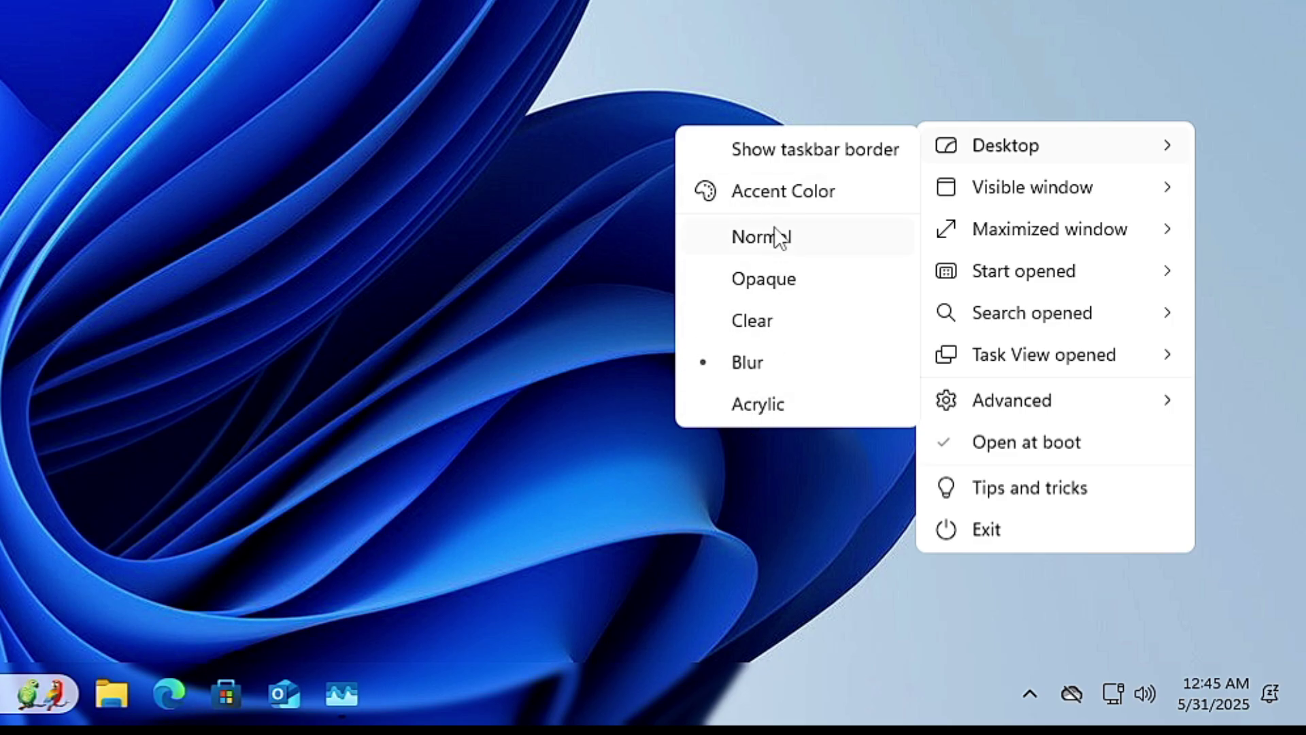
mouse_move(997, 244)
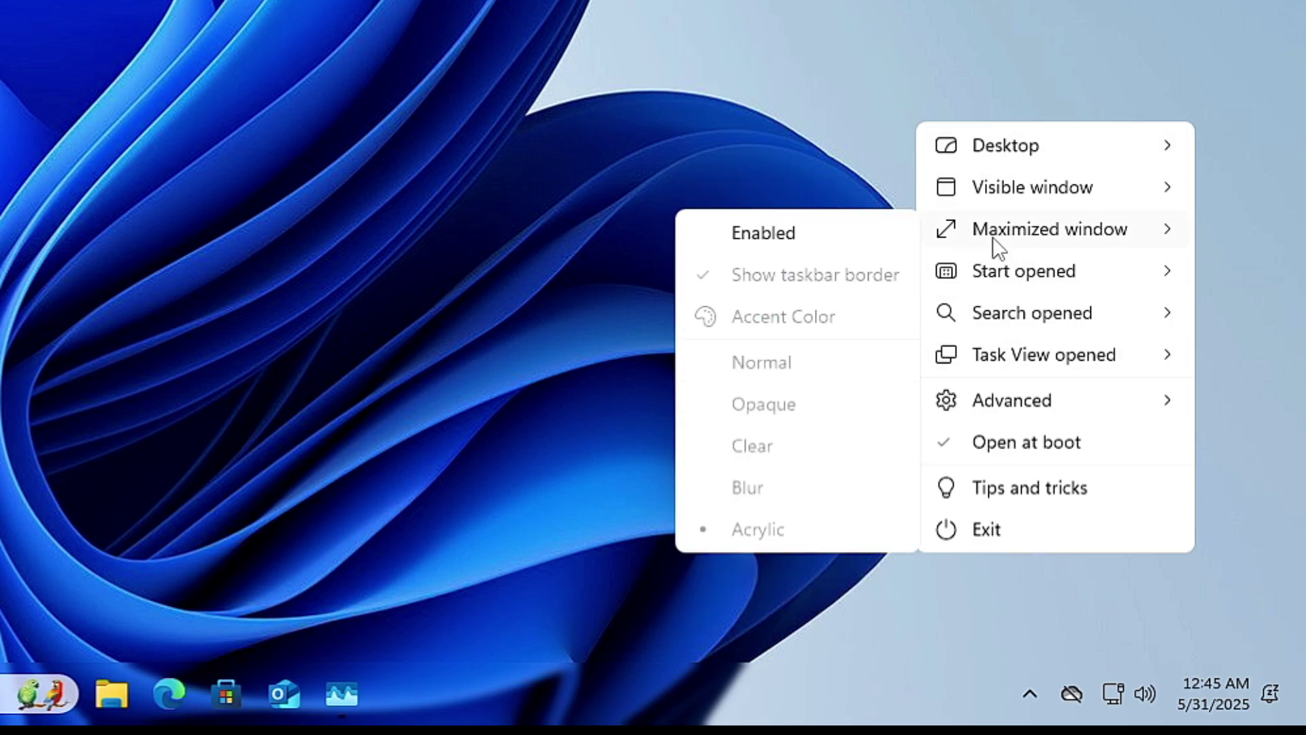
mouse_move(1019, 416)
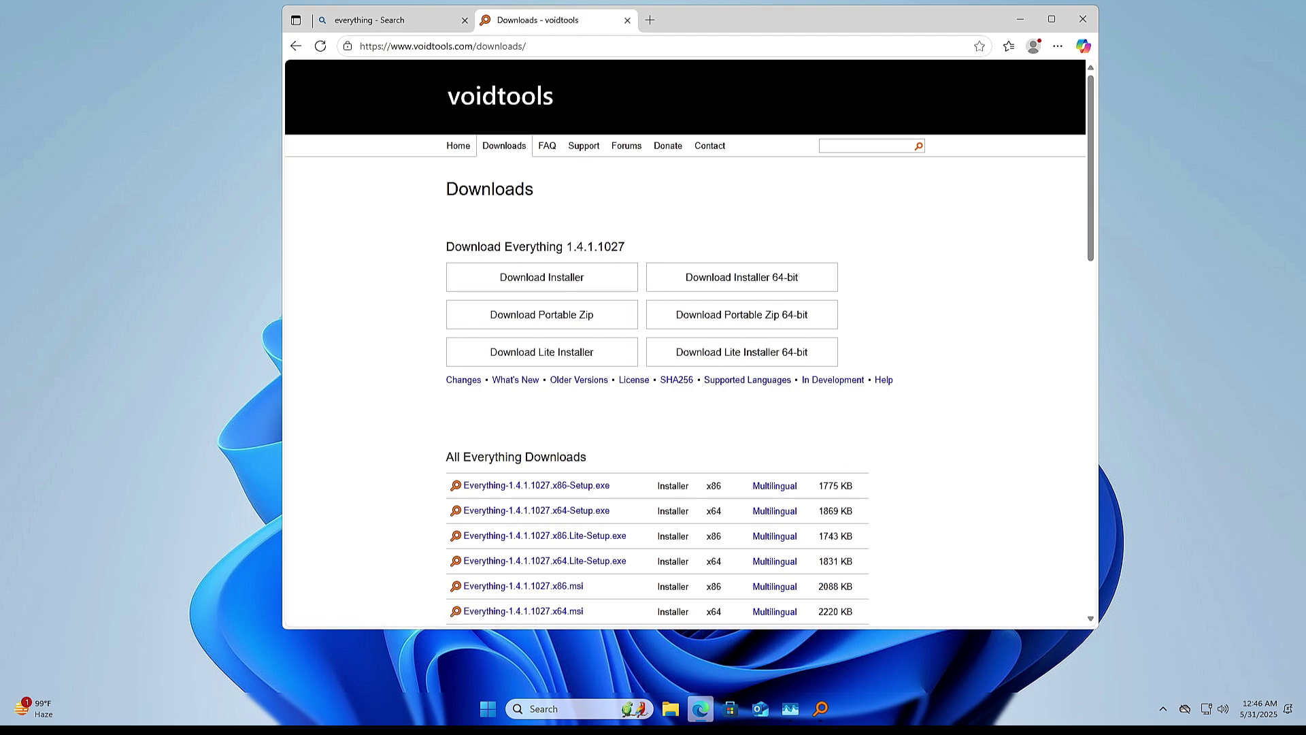
Minimize the voidtools downloads page and bring up the Everything search window
left_click(1019, 26)
mouse_move(822, 713)
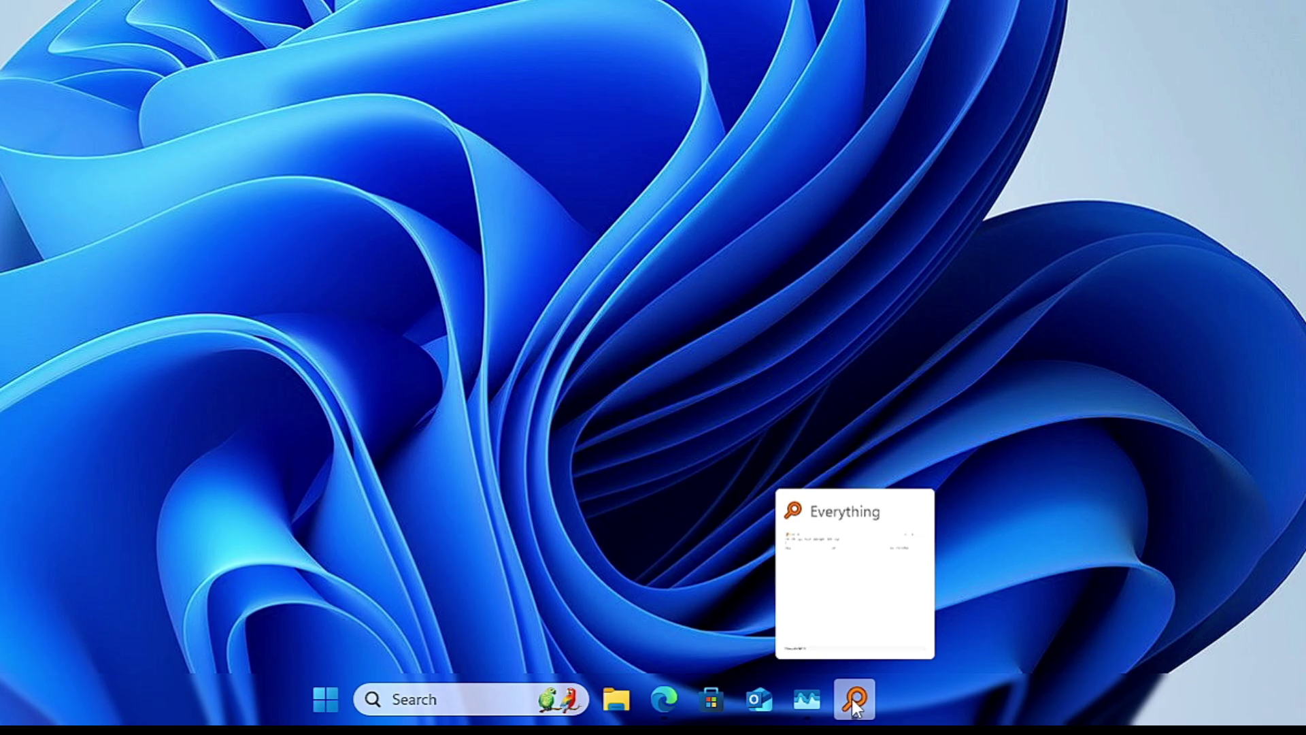
left_click(855, 705)
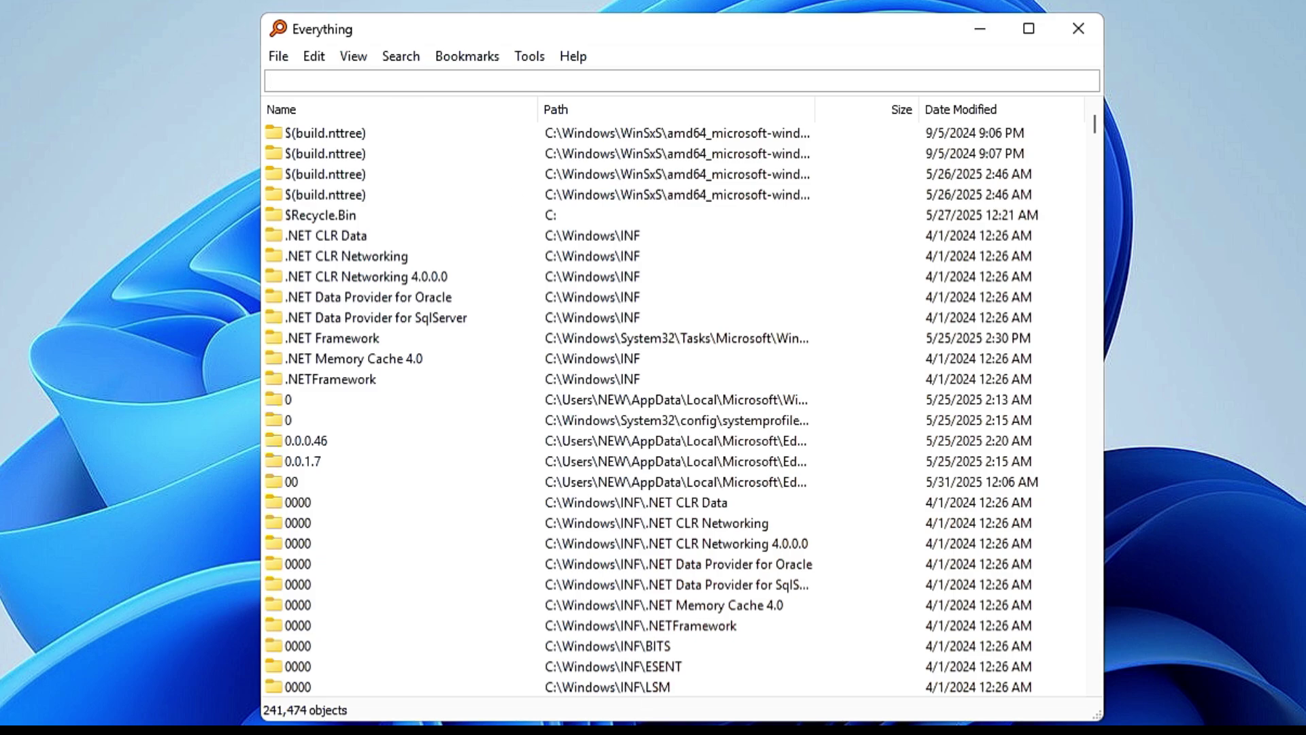
Search Everything for "tidy" and view the file actions available for TidyOS.zip
key("super+s")
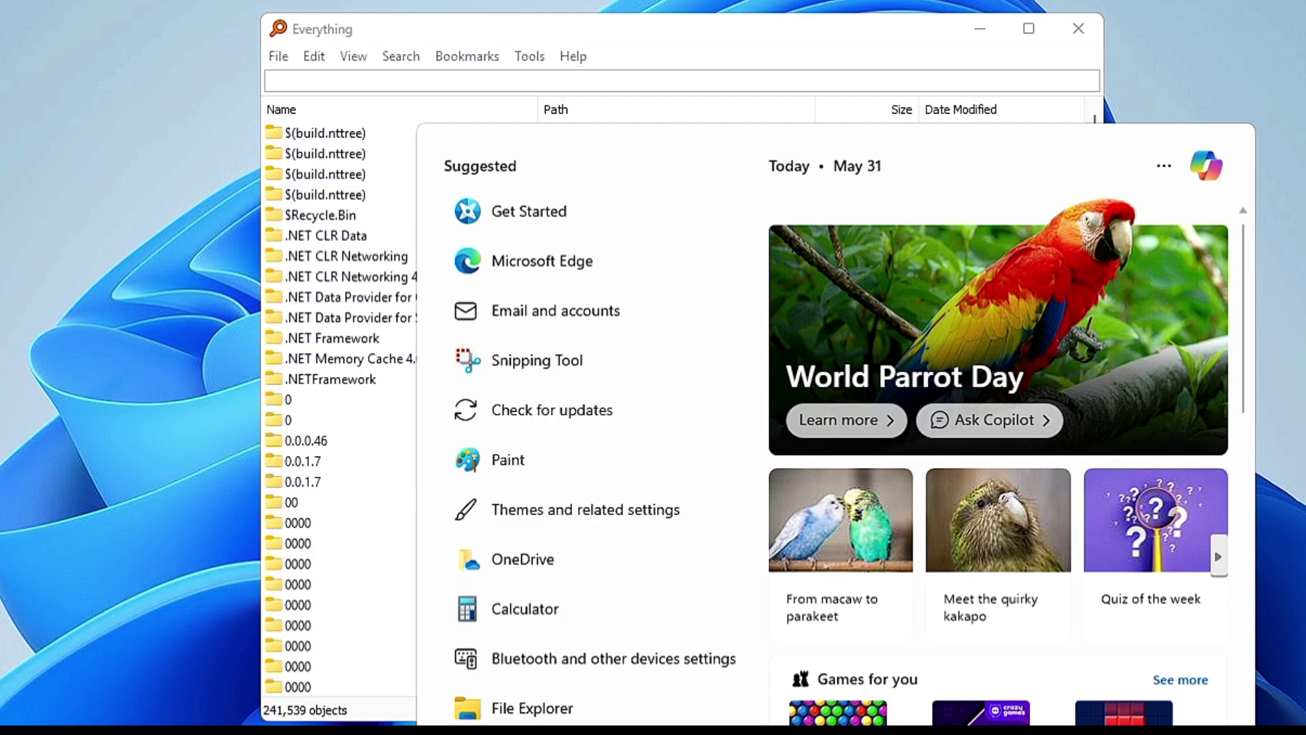
key("Escape")
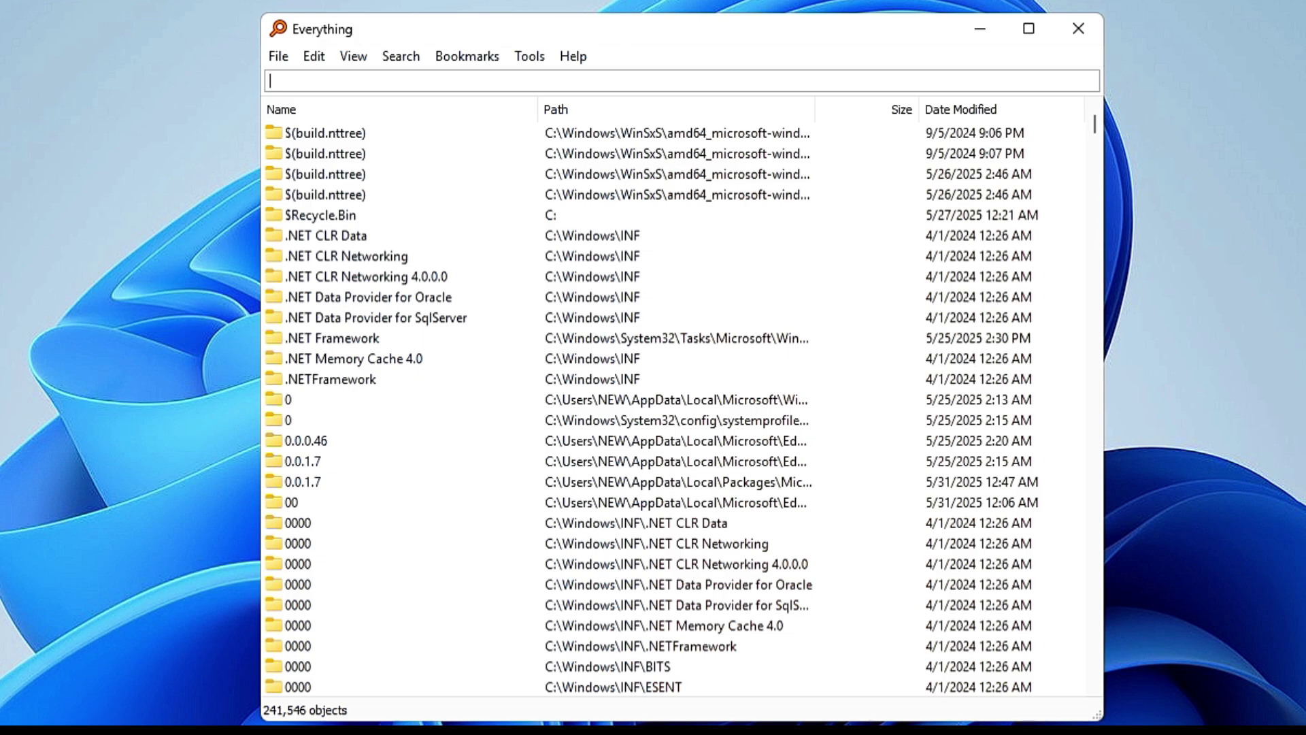
type("tidy")
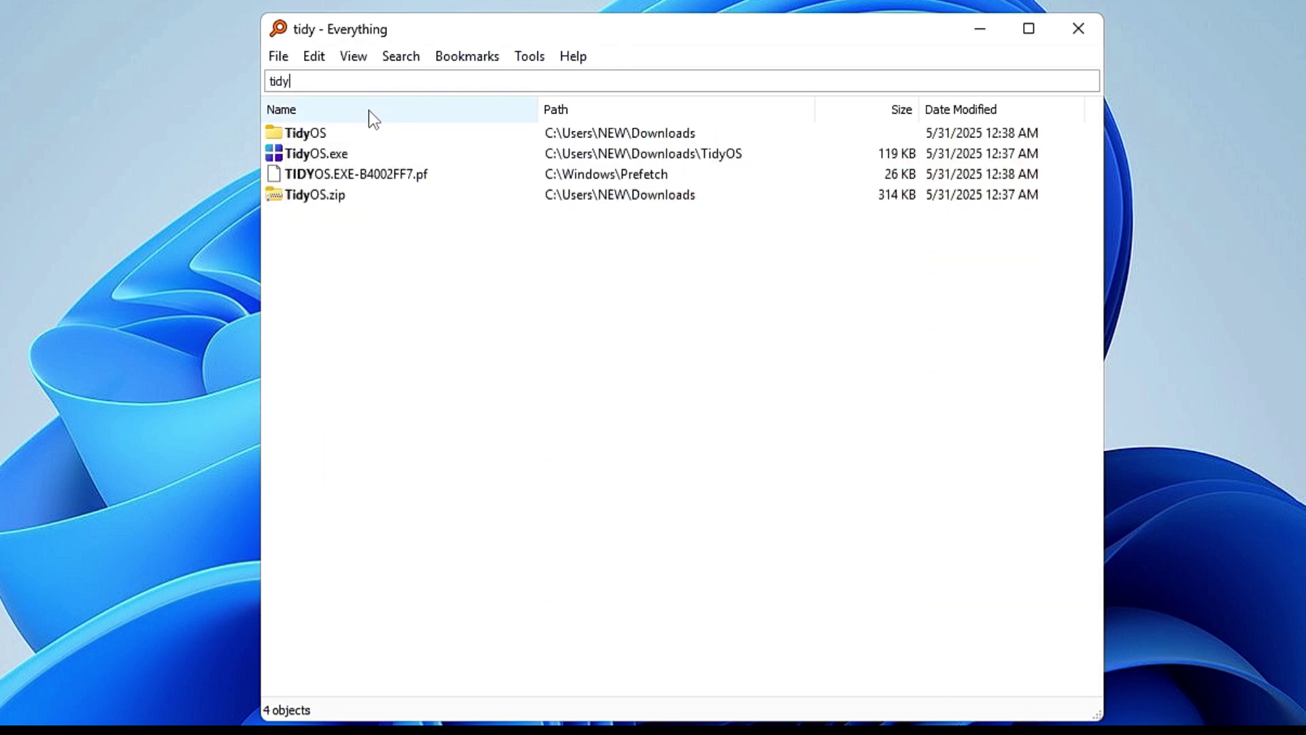
left_click(336, 205)
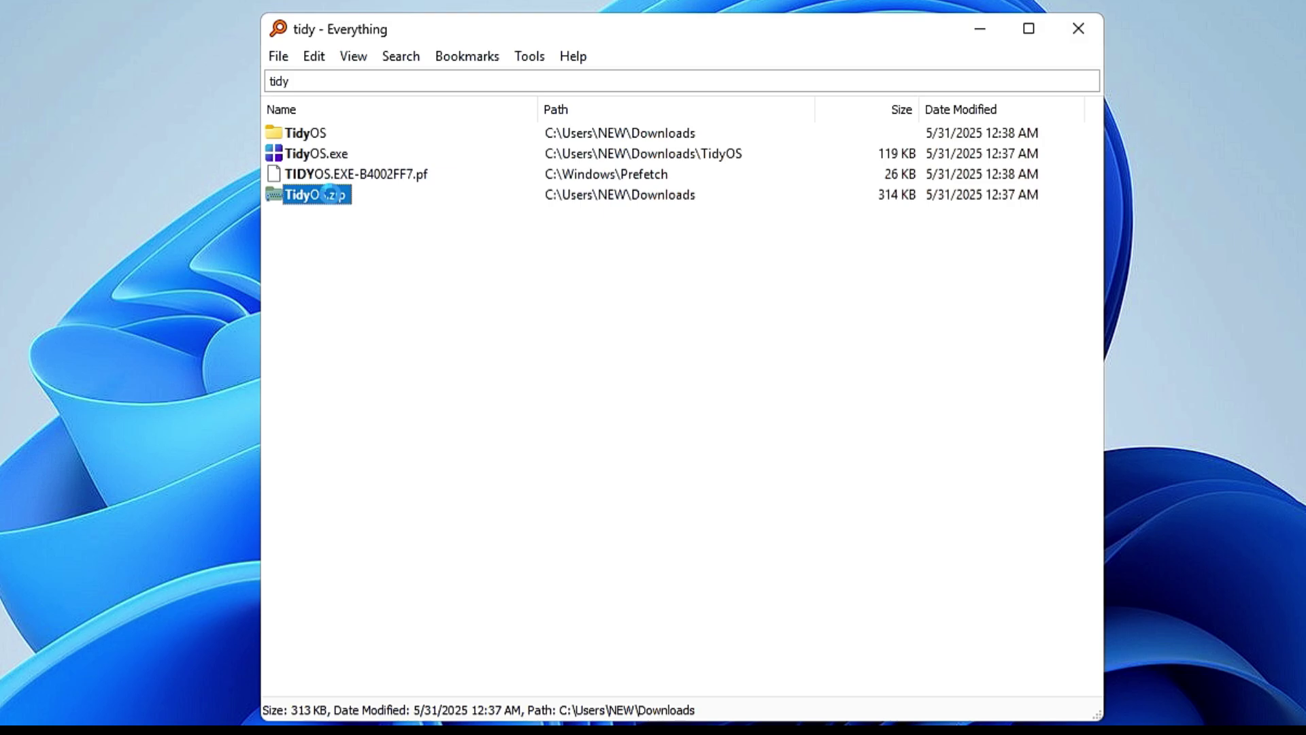
right_click(333, 191)
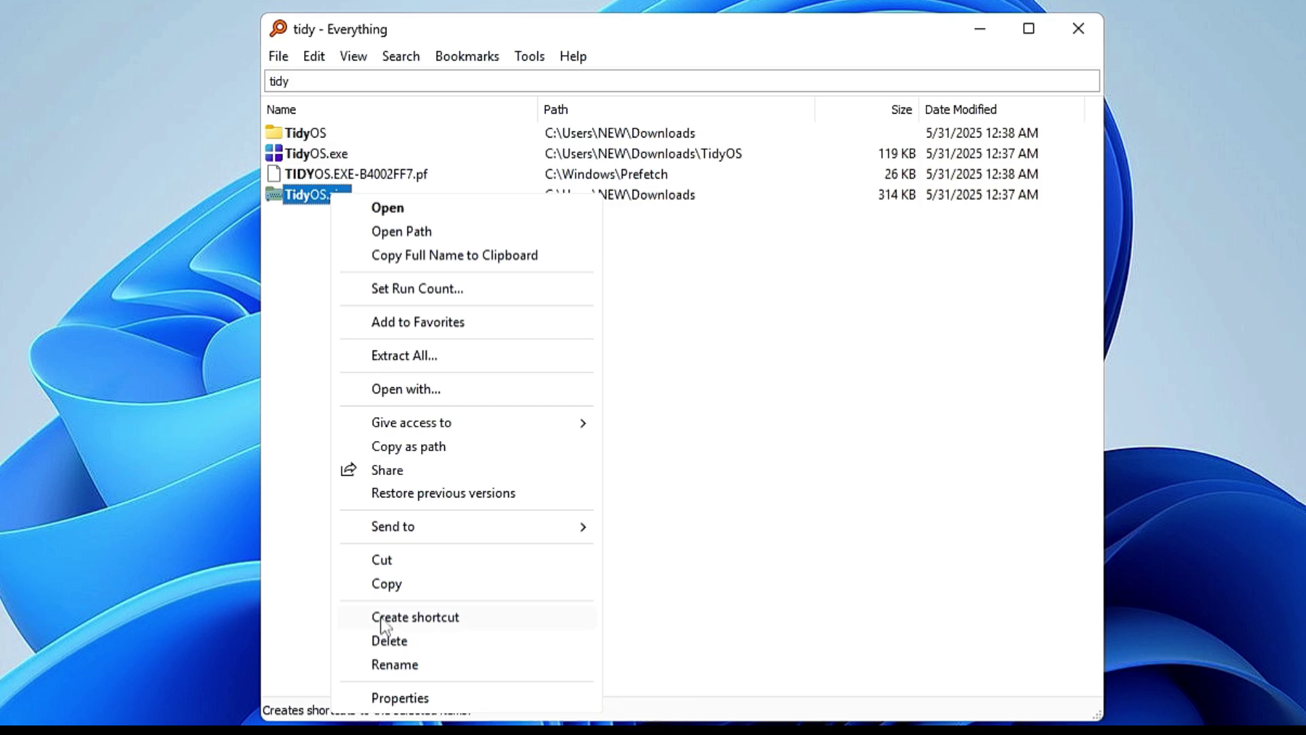
left_click(807, 354)
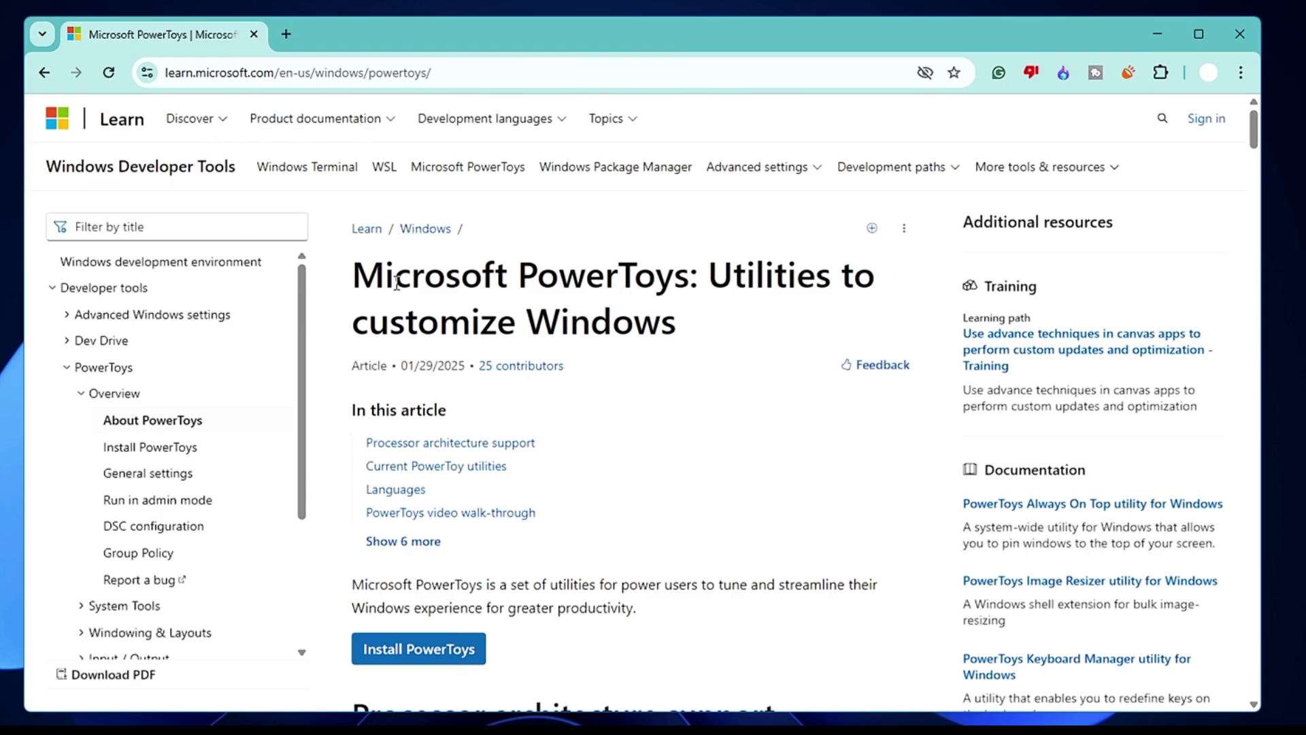
Open the Install PowerToys article from the Microsoft PowerToys overview page and look through it
scroll(408, 340, "down", 3)
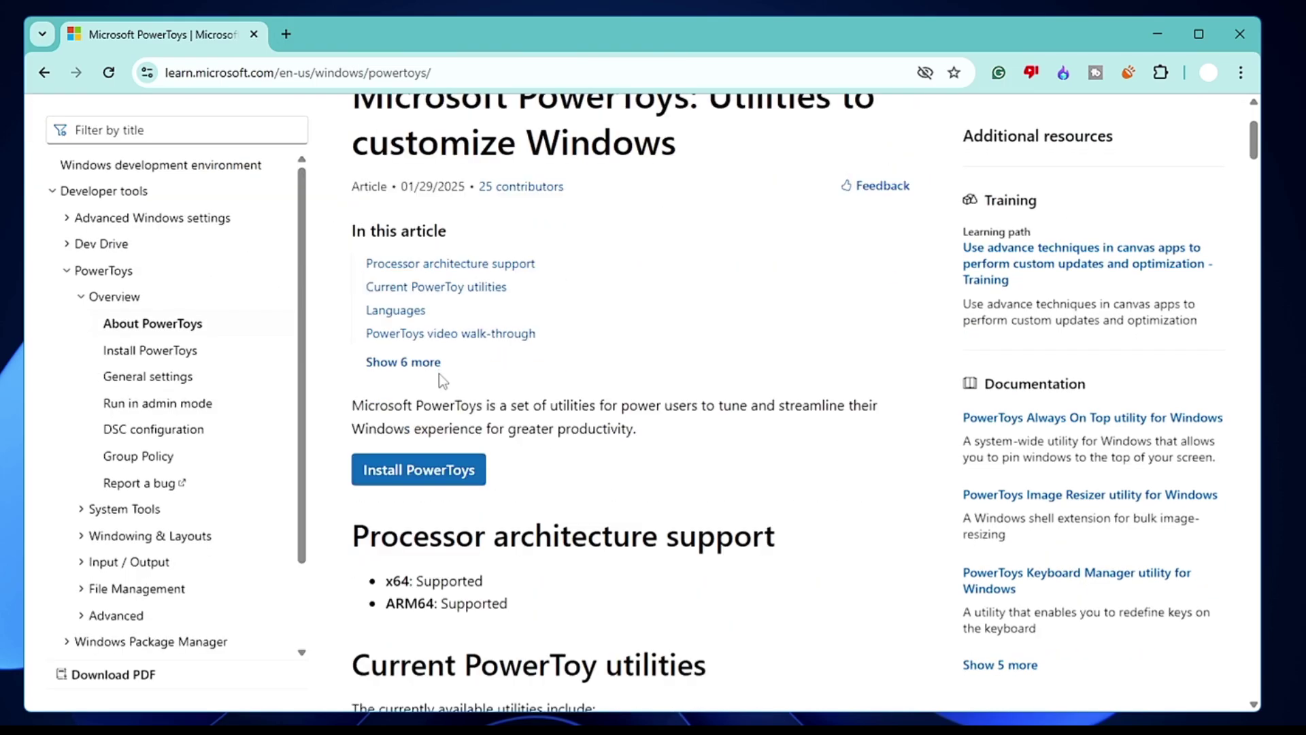
left_click(445, 484)
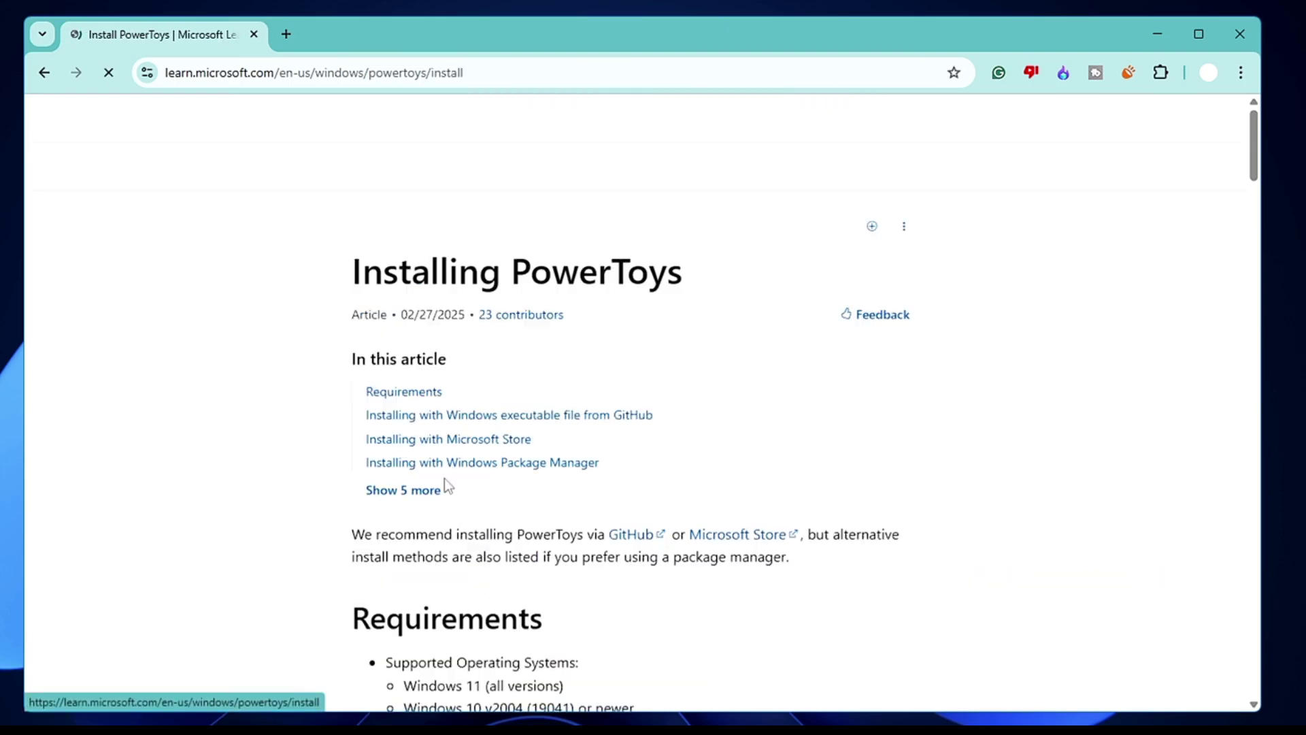
scroll(543, 468, "down", 2)
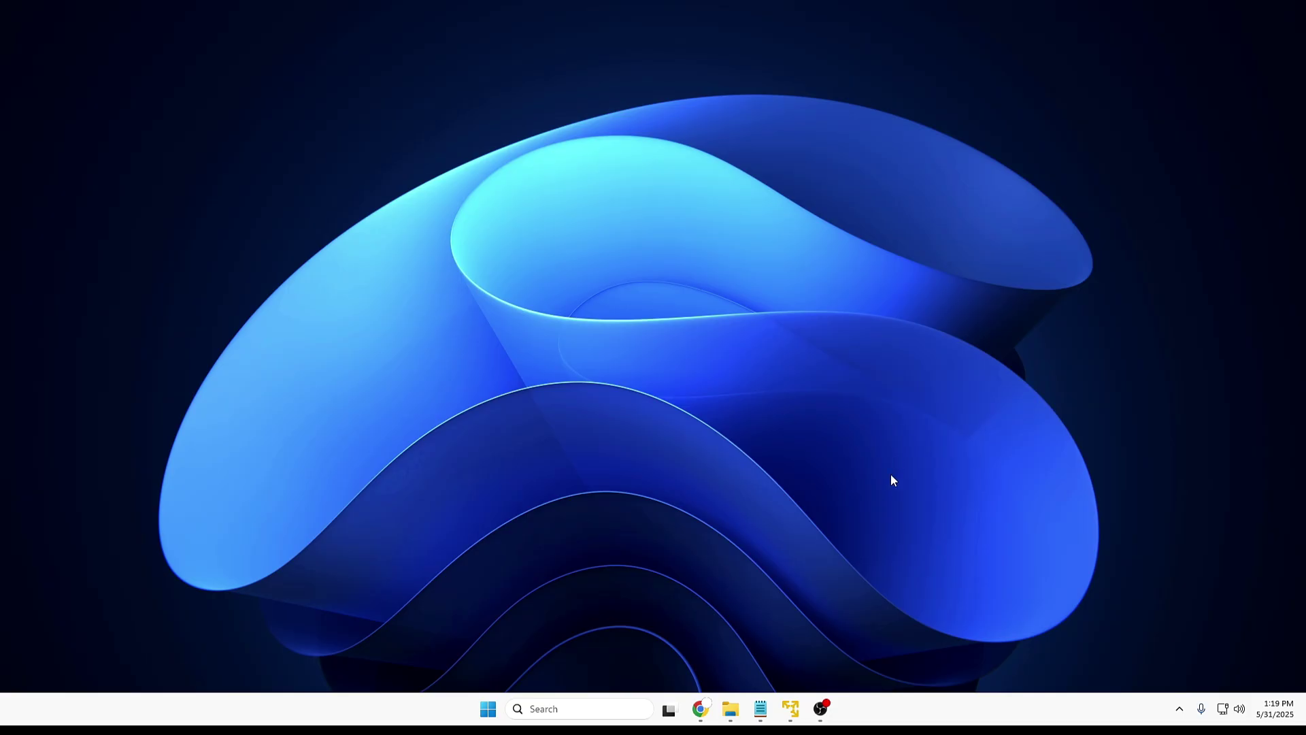
Open the PowerToys Settings dashboard from the system tray and shift its window slightly
mouse_move(790, 716)
left_click(1180, 709)
left_click(1207, 641)
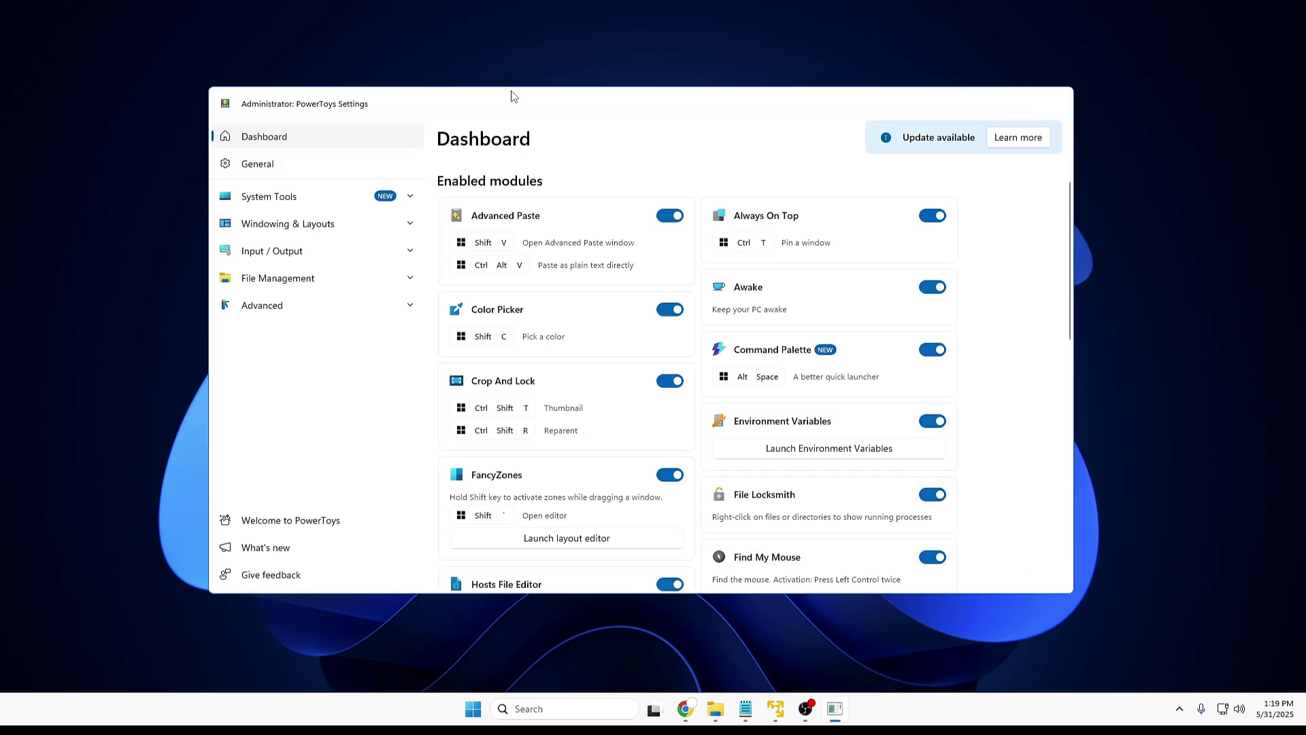
left_click_drag(511, 96, 539, 105)
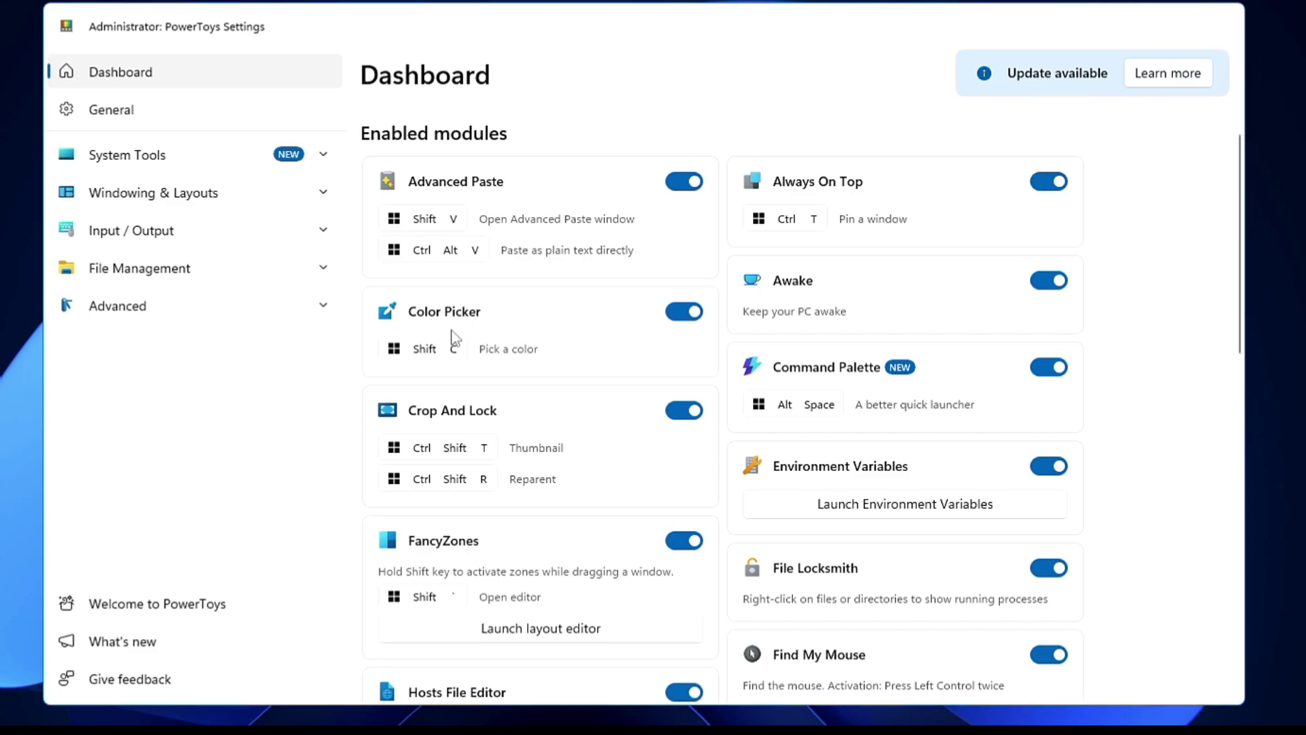
Look through the enabled and disabled modules on the PowerToys dashboard, including their shortcuts and launch options
scroll(453, 337, "down", 1)
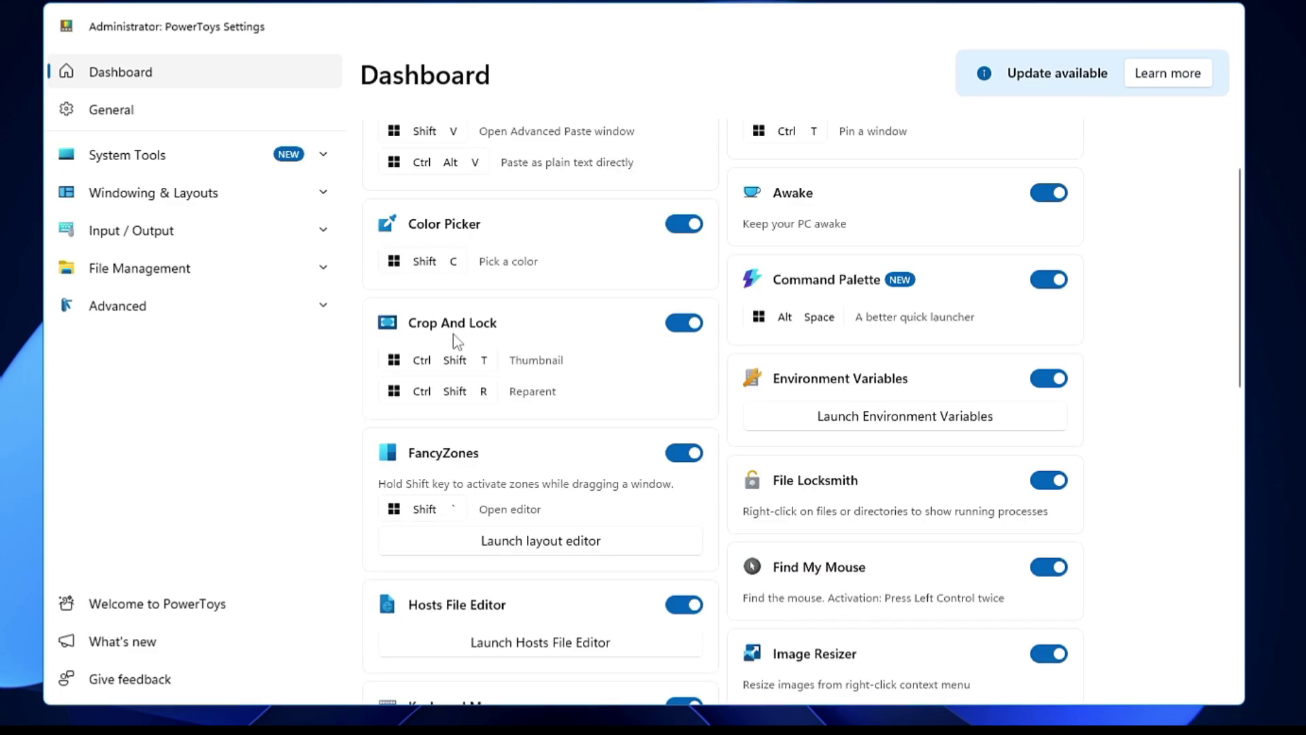
scroll(475, 337, "down", 1)
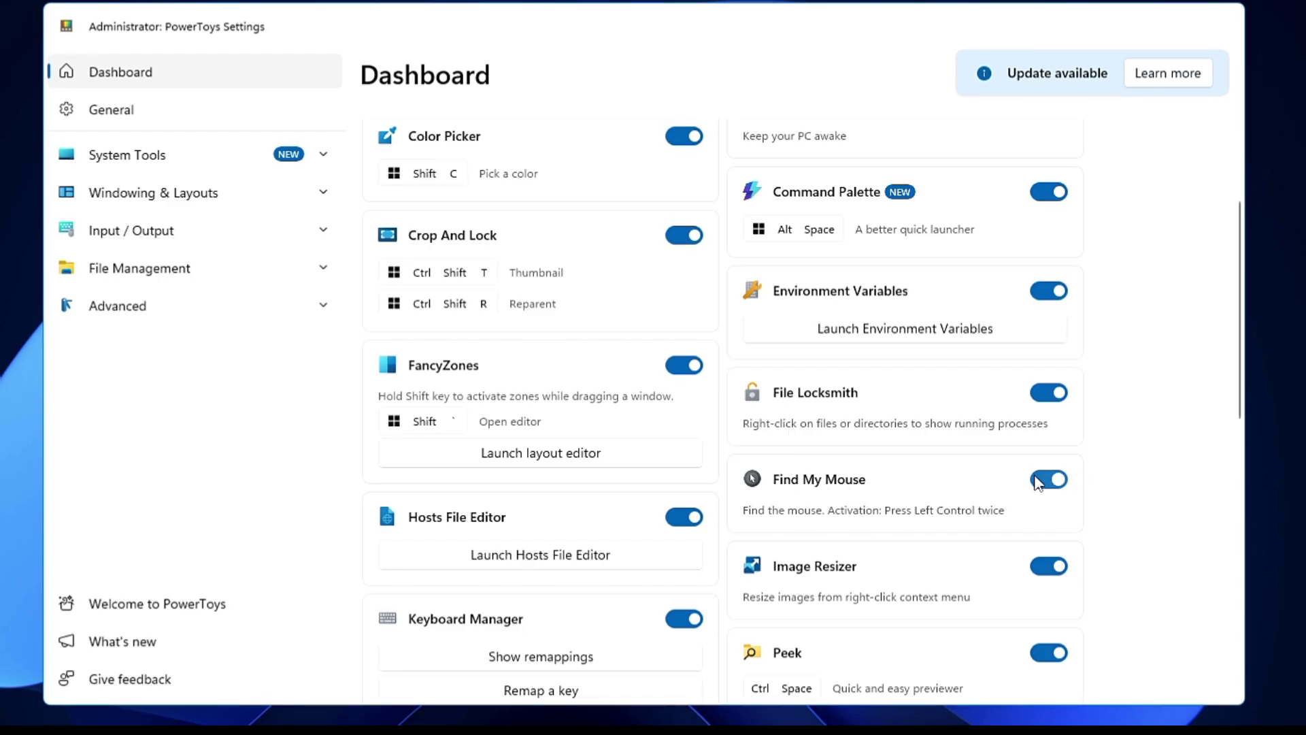
scroll(827, 504, "down", 1)
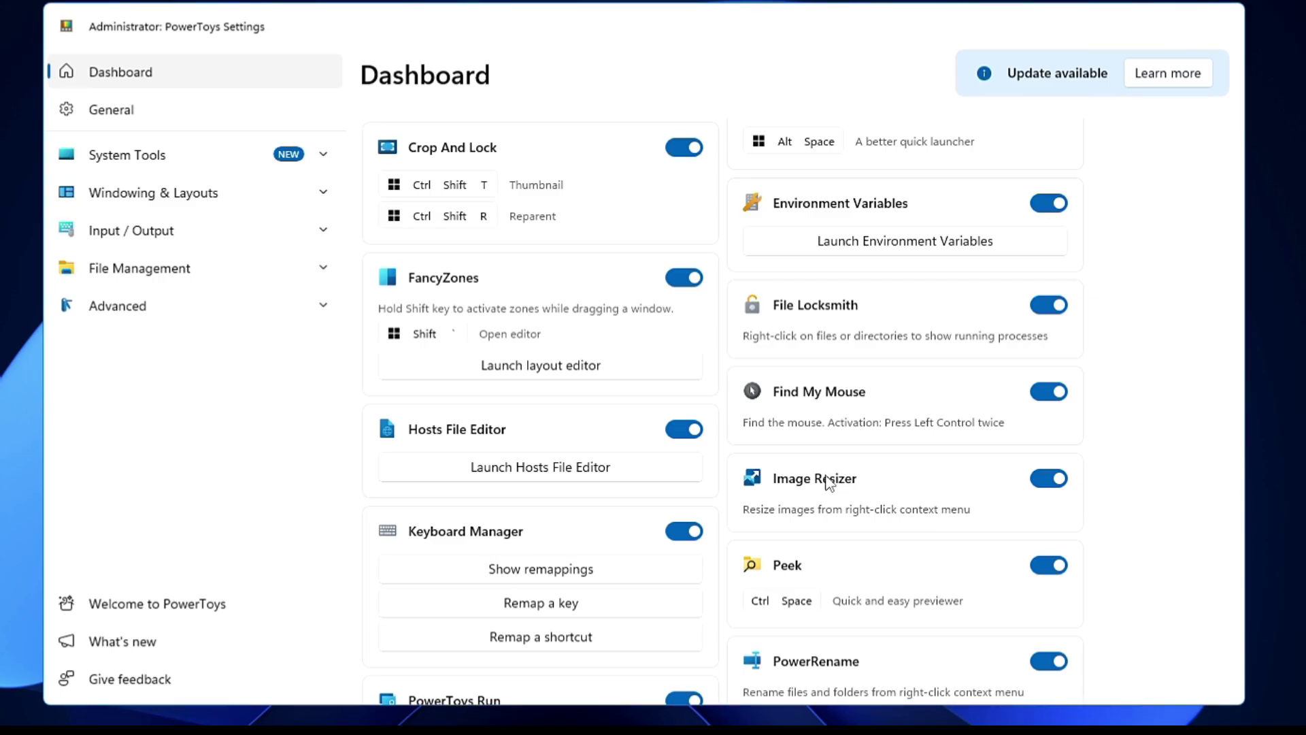
scroll(827, 480, "down", 3)
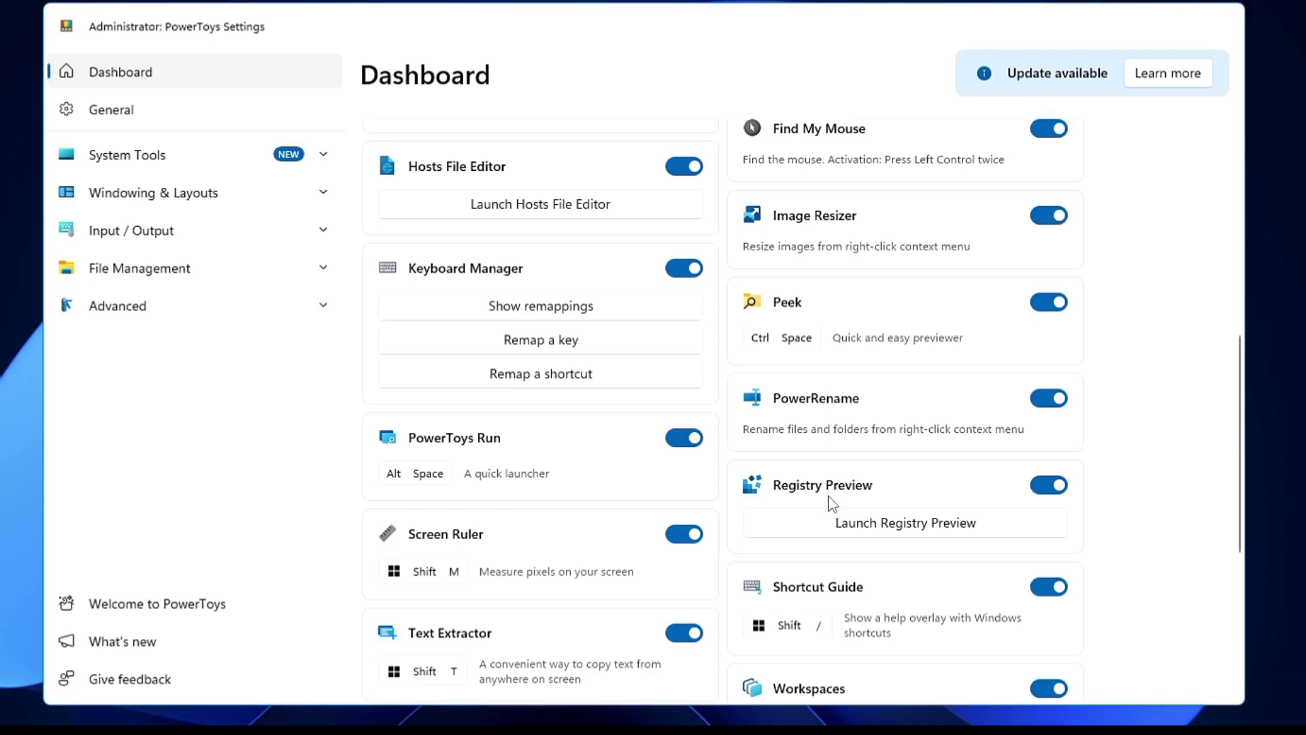
scroll(469, 523, "down", 1)
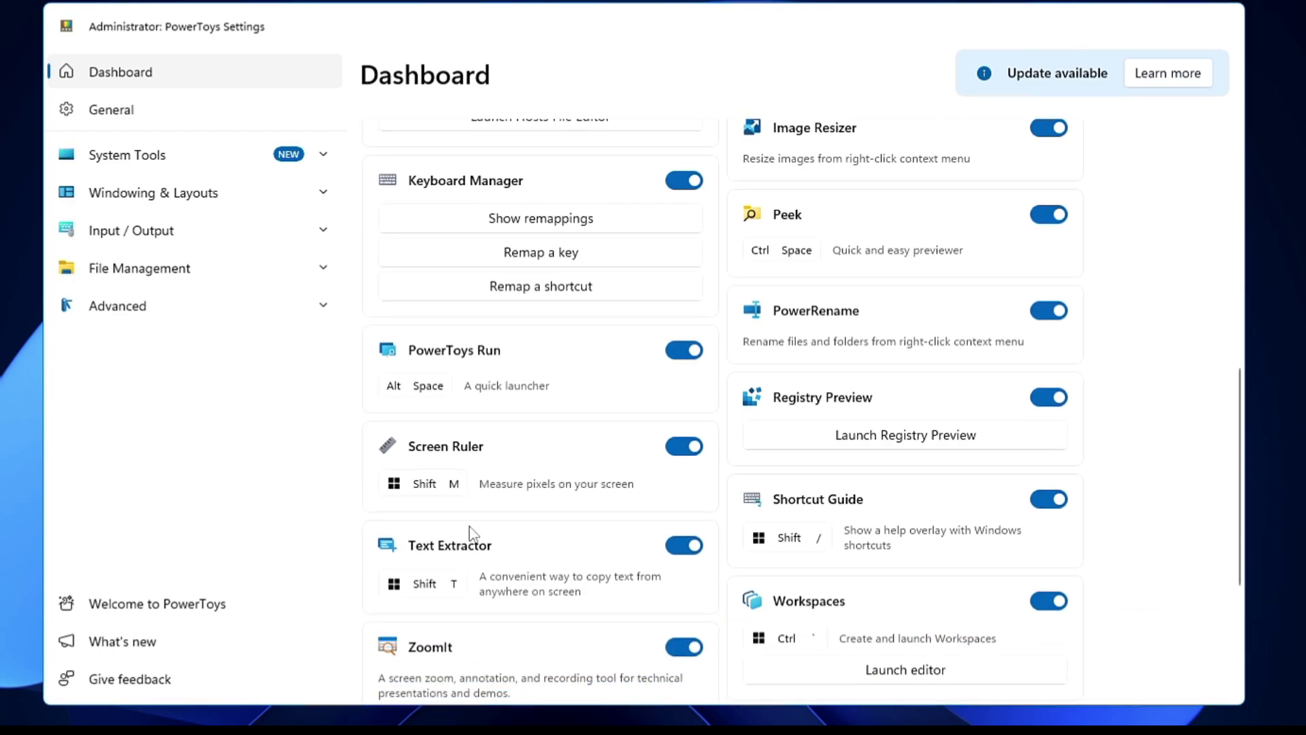
scroll(469, 531, "down", 1)
scroll(411, 541, "down", 1)
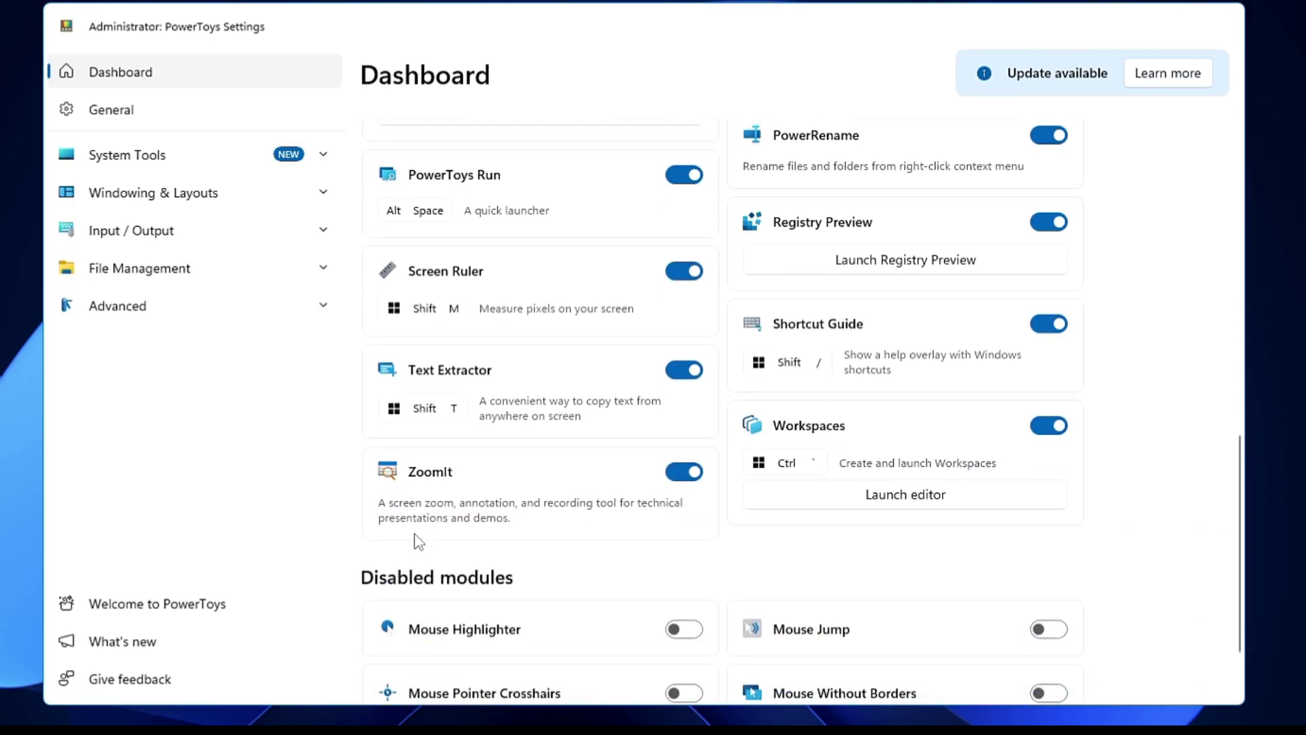
scroll(419, 541, "down", 1)
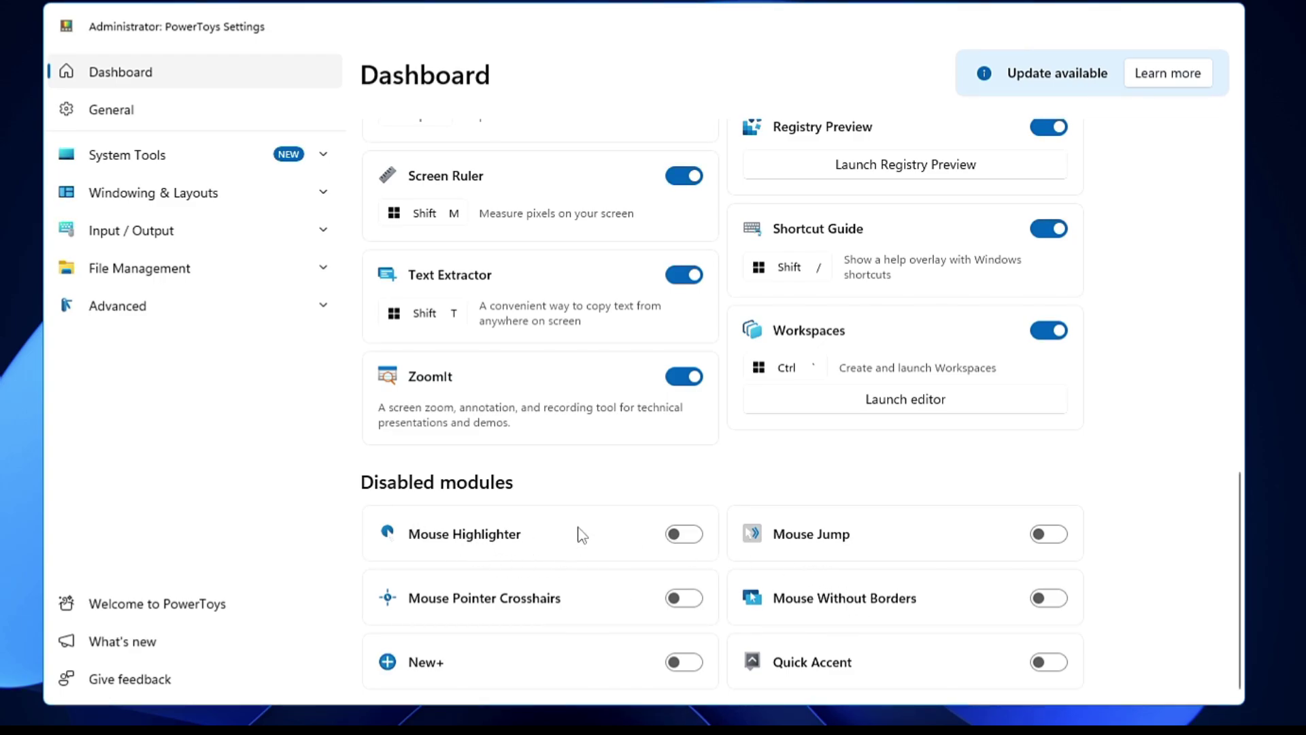
Enable the Mouse Highlighter module and open the settings page of the Peek module
left_click(677, 535)
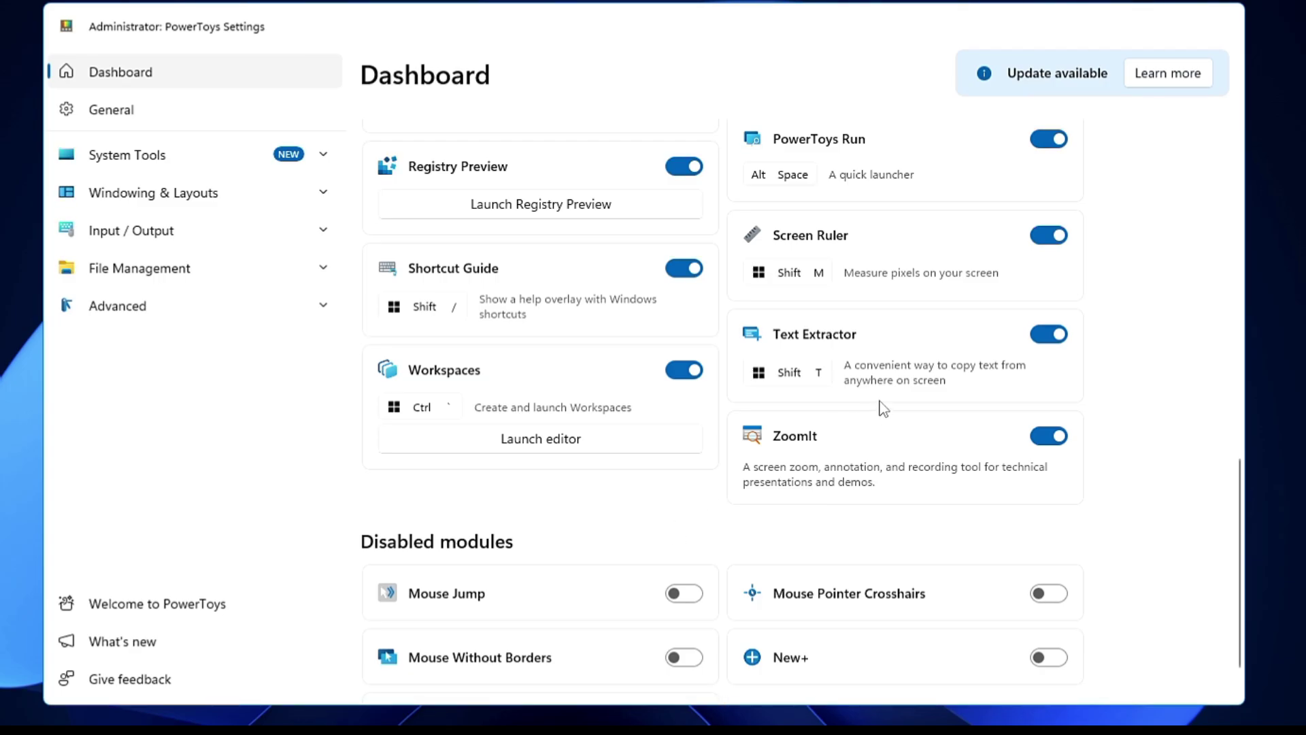
scroll(877, 408, "up", 5)
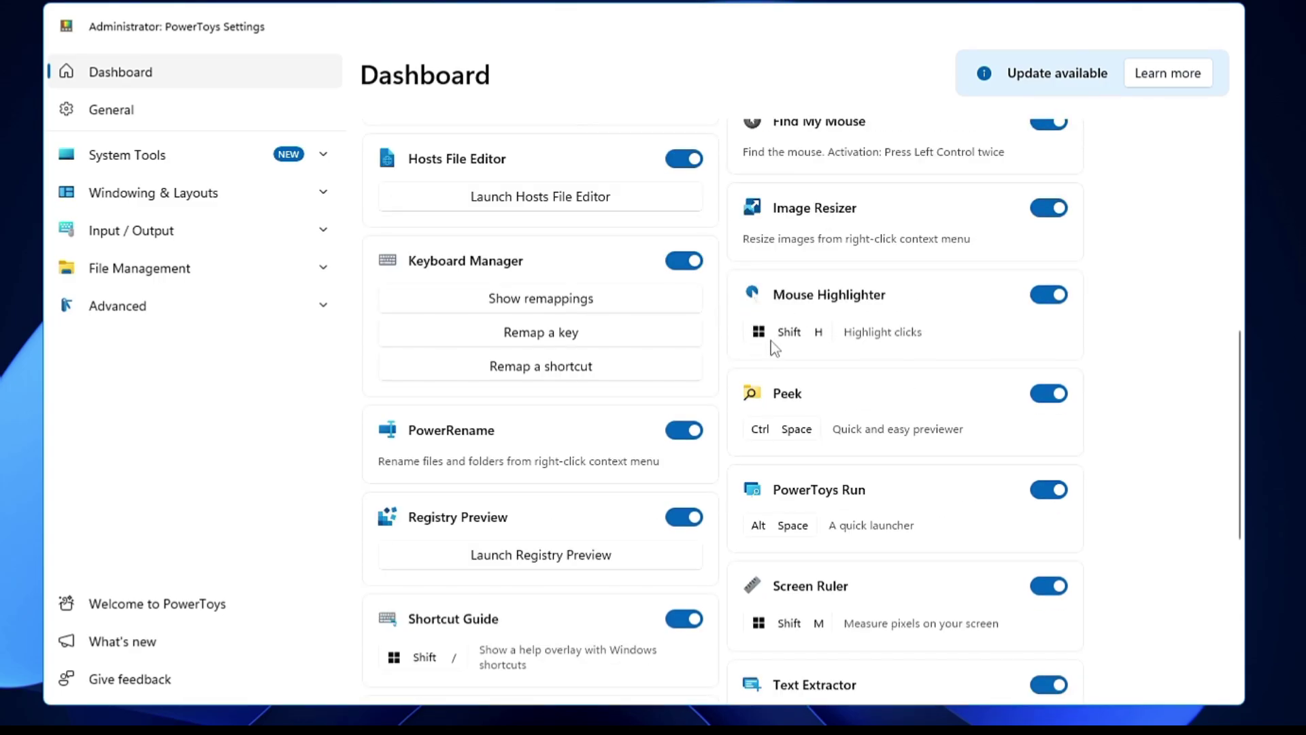
left_click(926, 371)
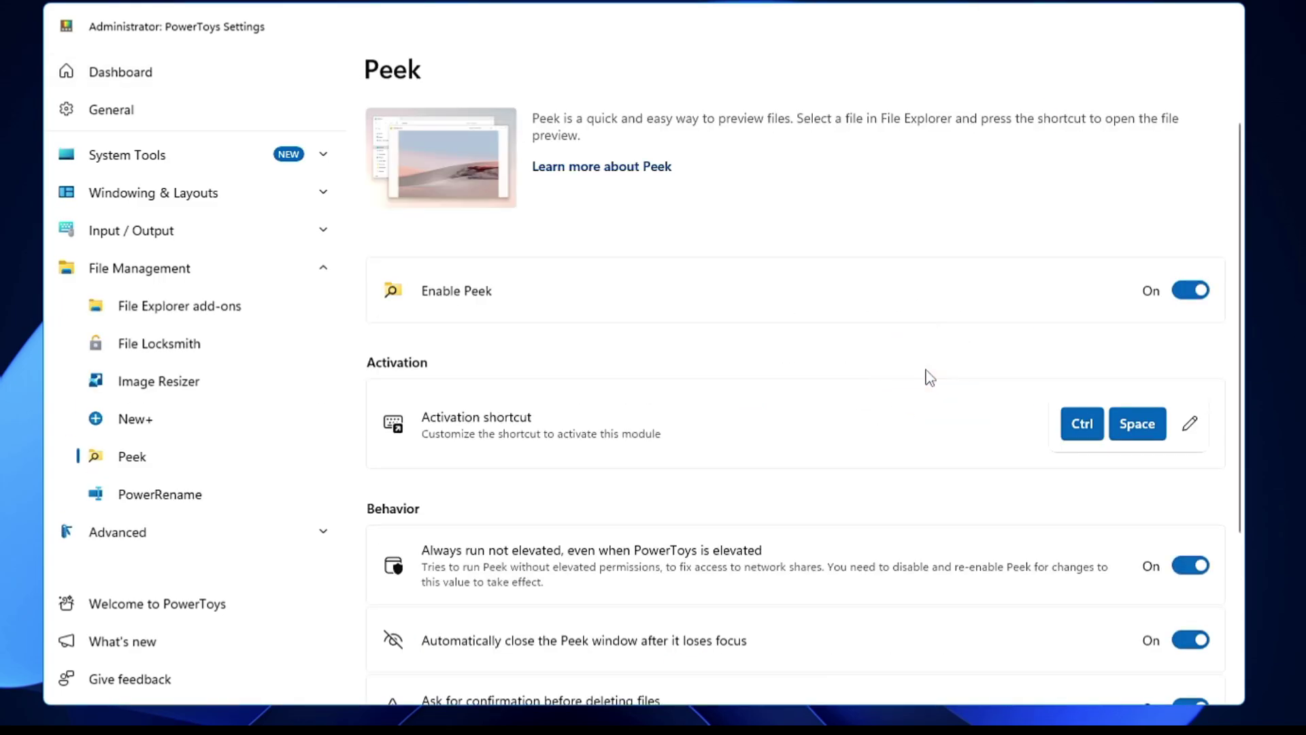
left_click(729, 432)
left_click_drag(205, 234, 104, 228)
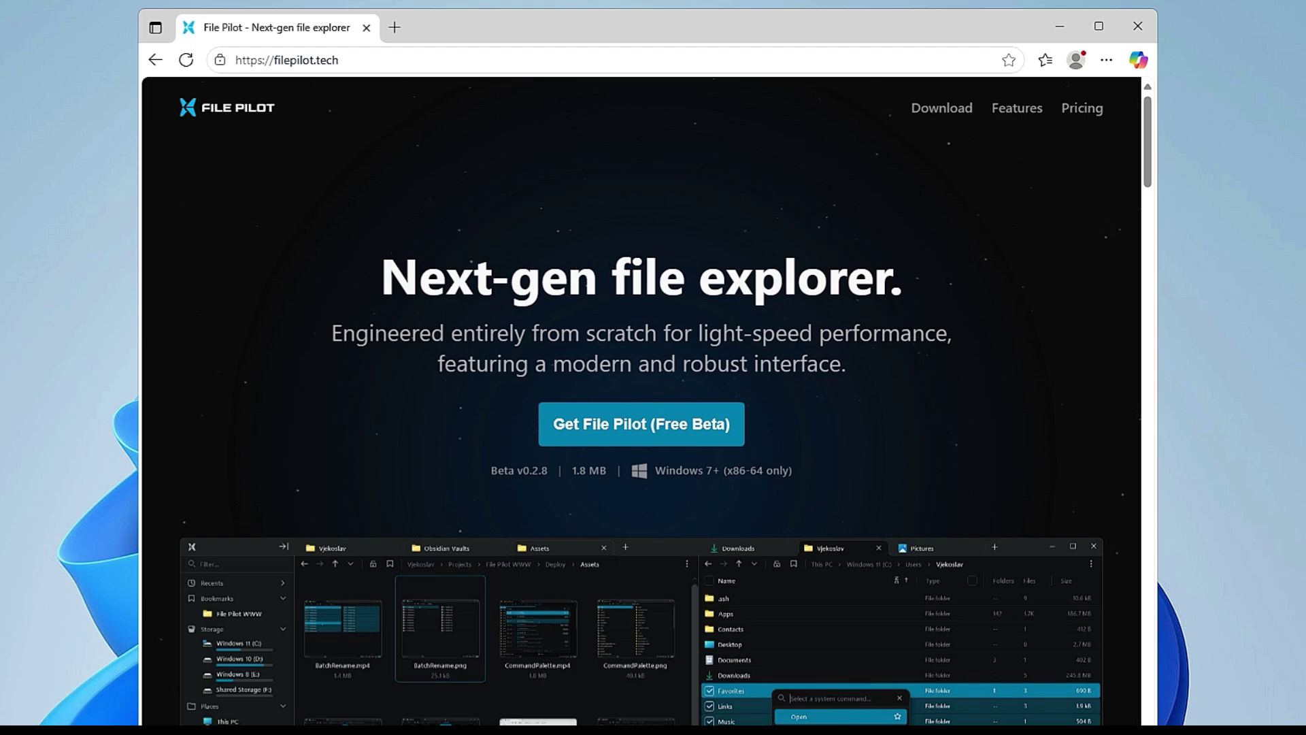
View the drives under This PC in a File Explorer window over the File Pilot website and minimize that window
key("super+e")
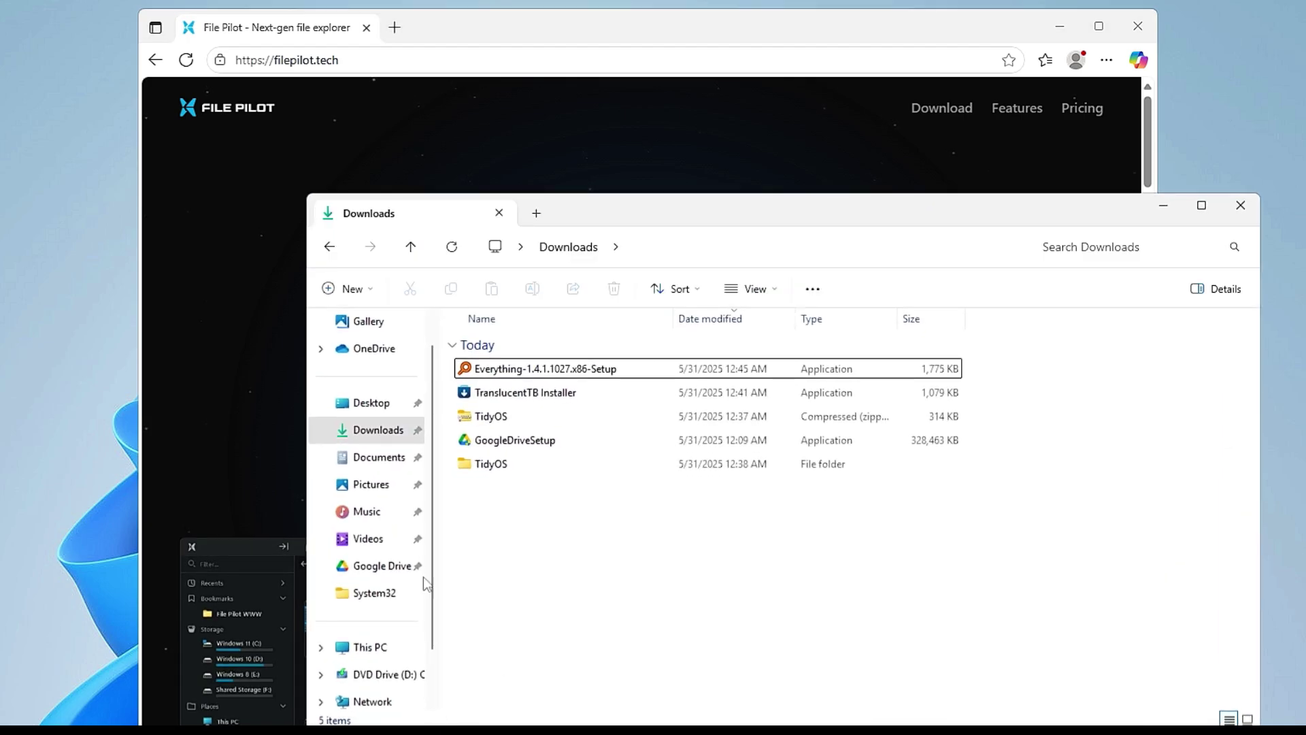
left_click(378, 651)
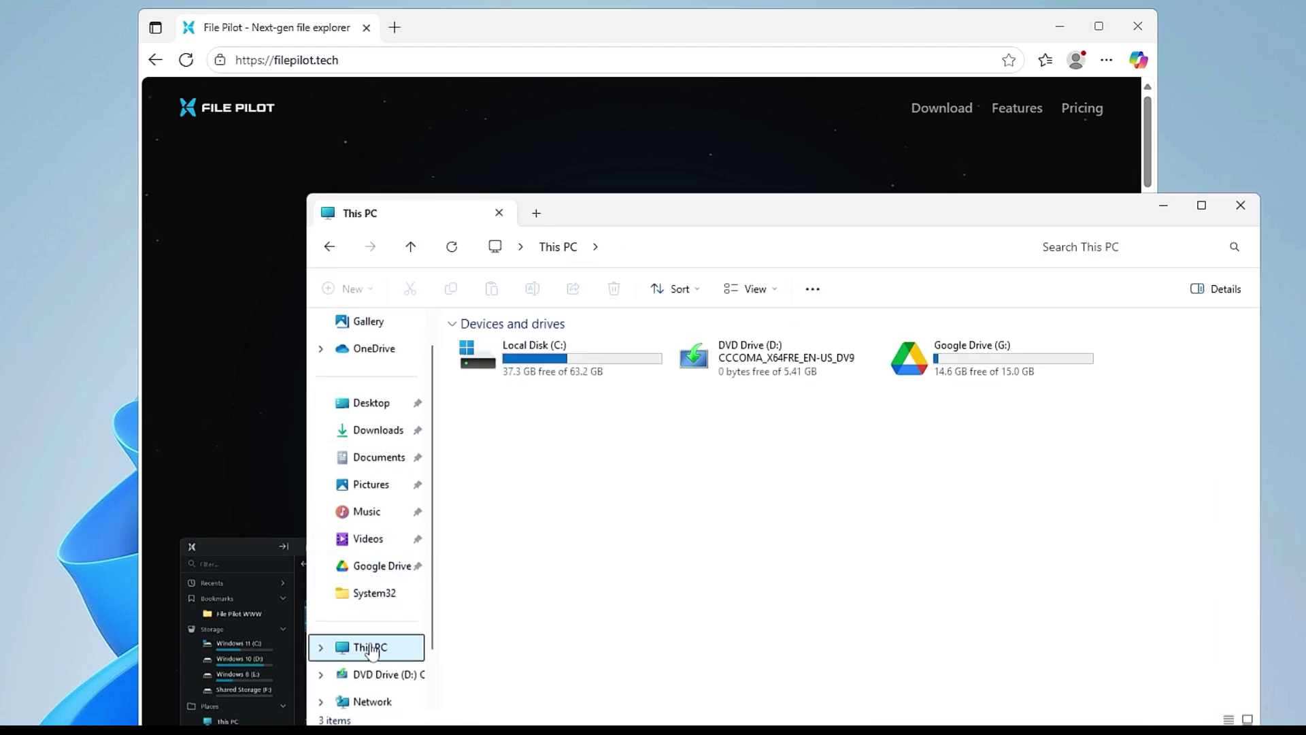
scroll(374, 646, "down", 1)
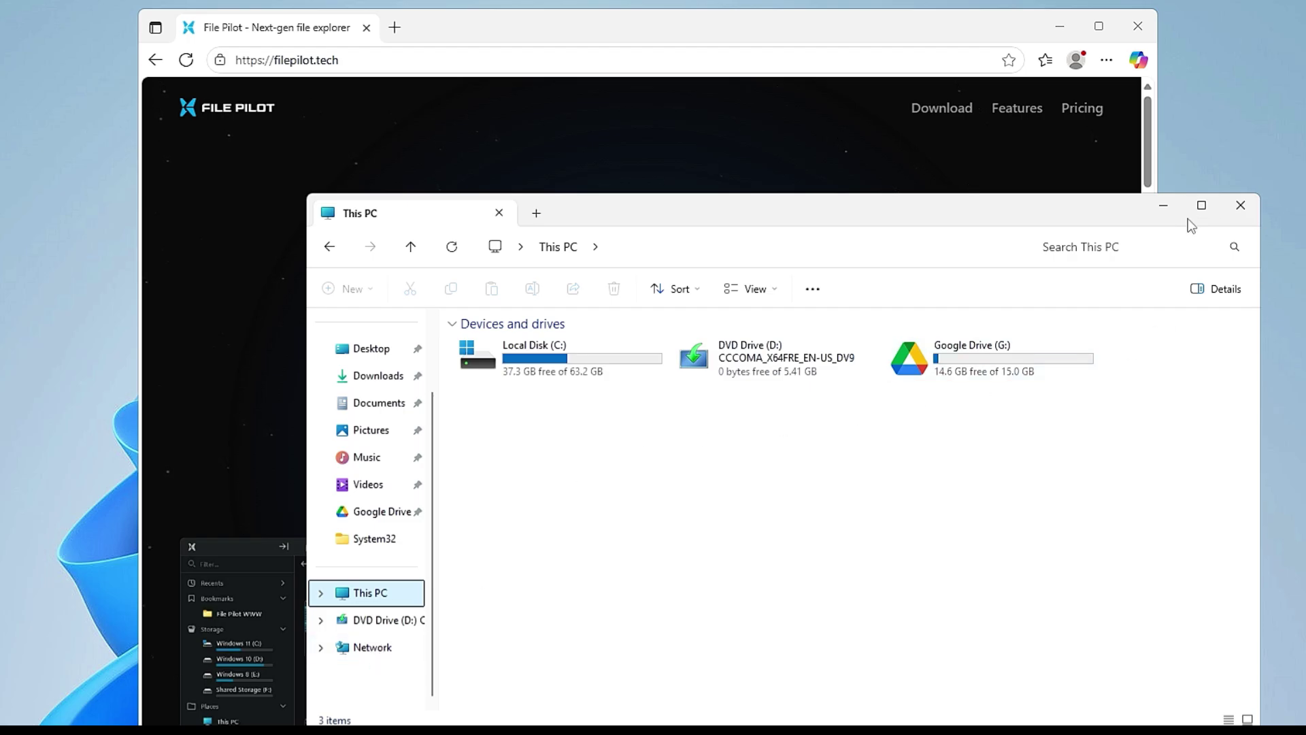
left_click(1163, 204)
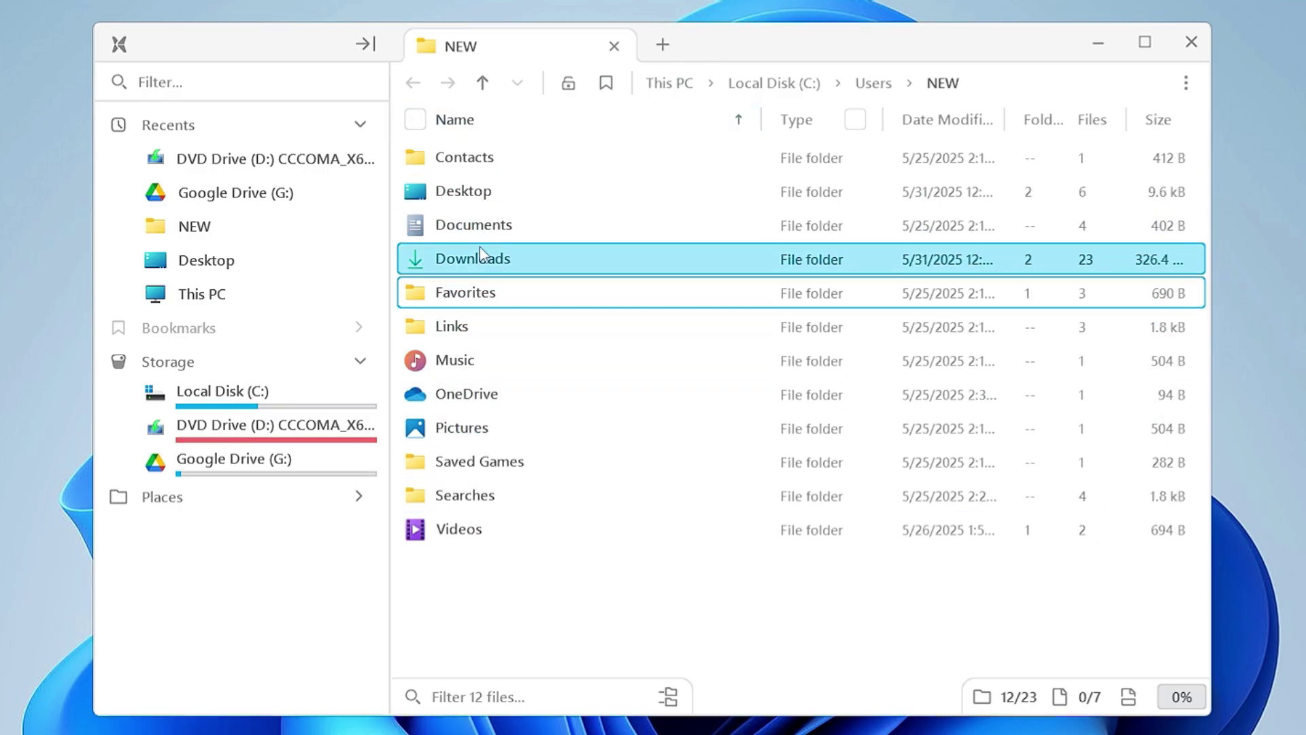
In File Pilot's options, reduce the font size to 10 and raise it back to 12
mouse_move(506, 262)
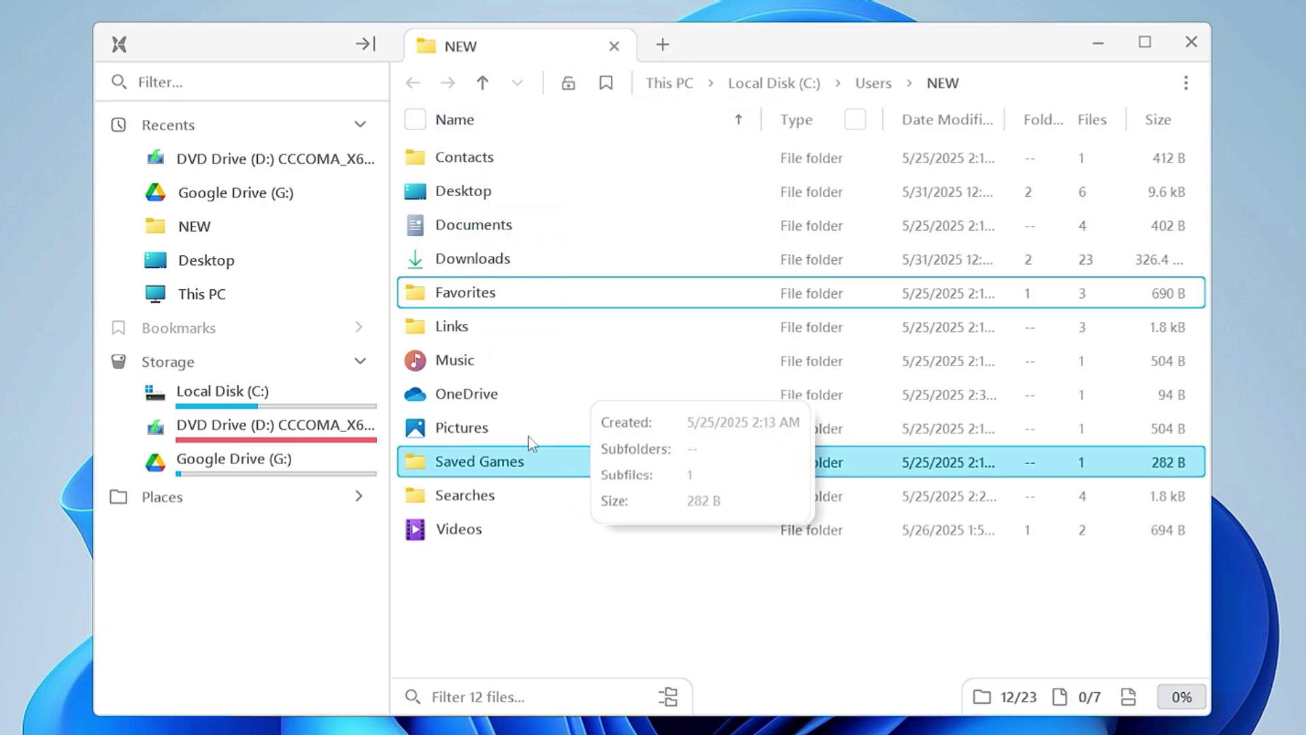
left_click(1186, 82)
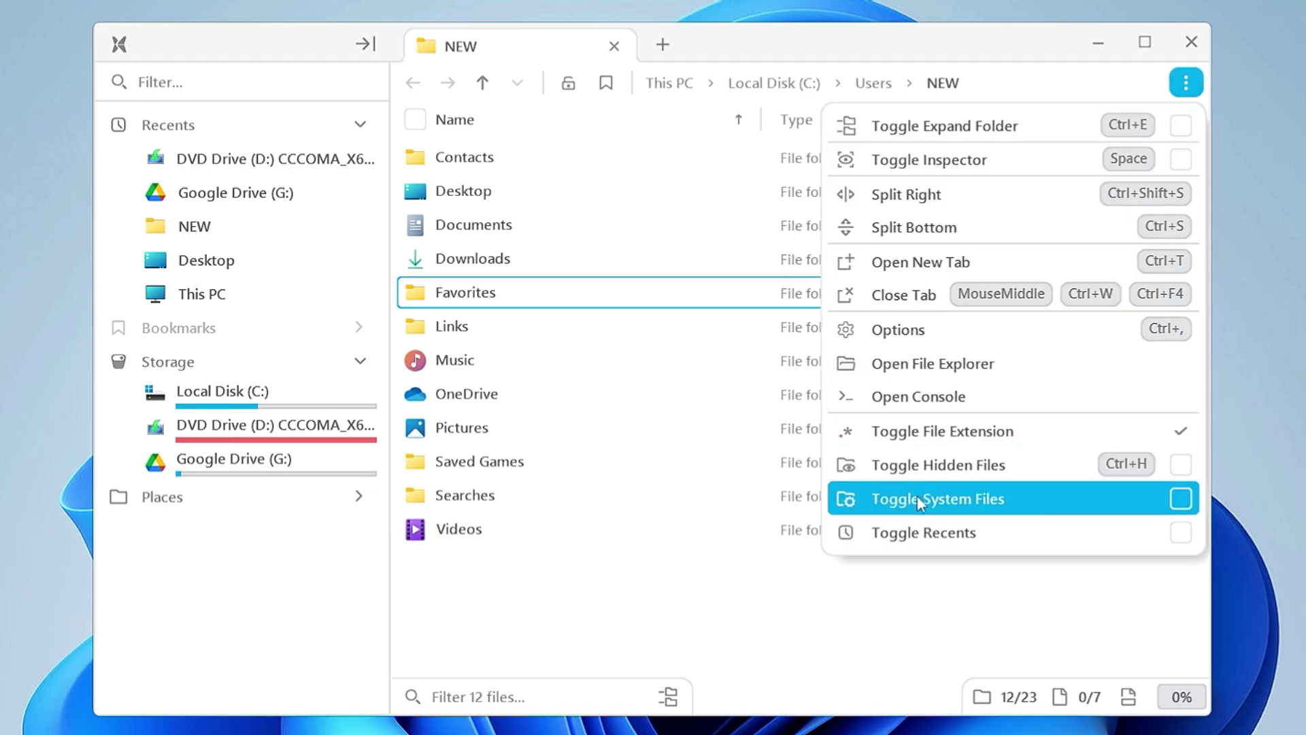
left_click(905, 331)
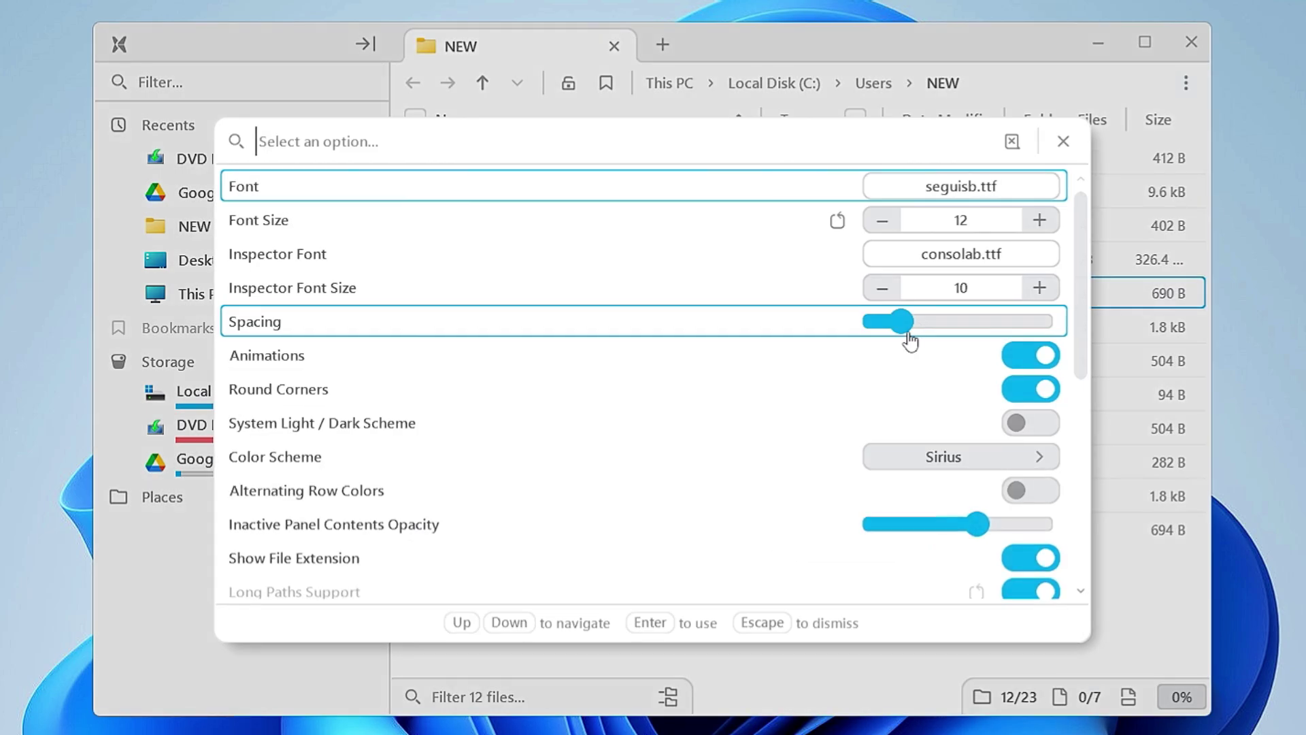
left_click(882, 220)
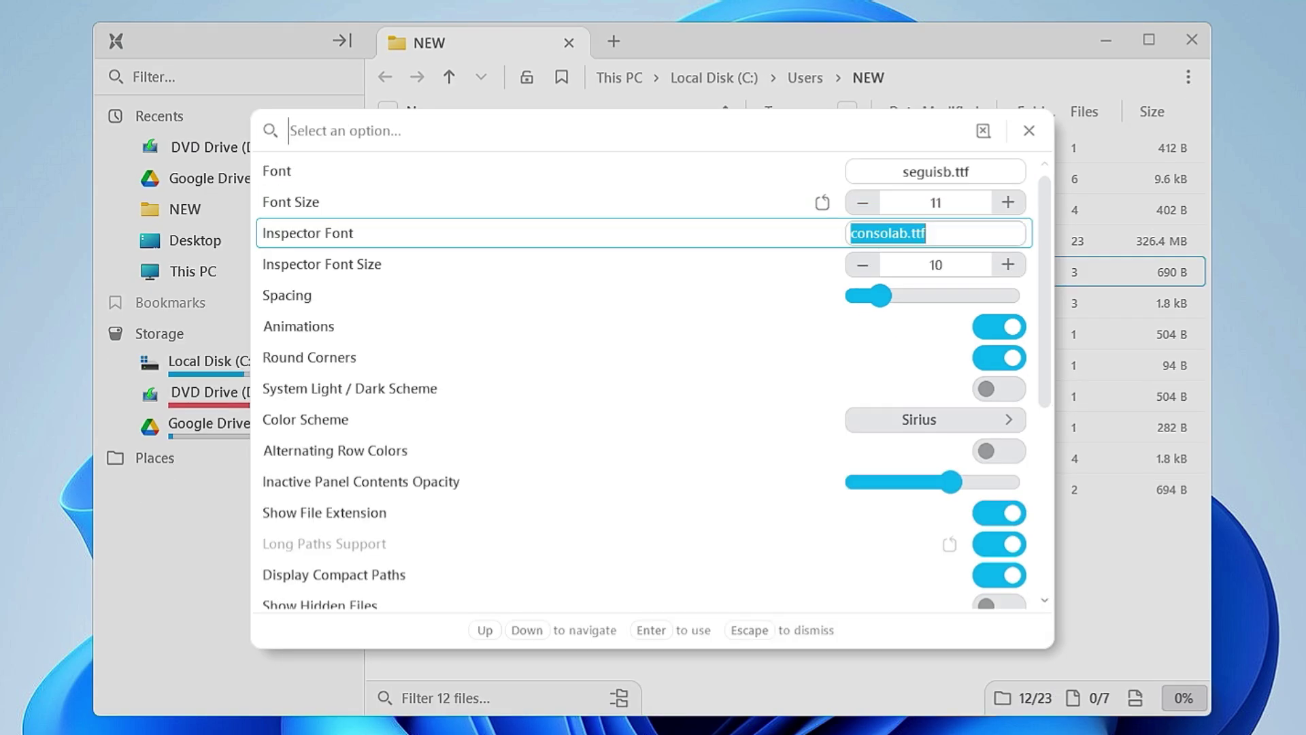
left_click(863, 202)
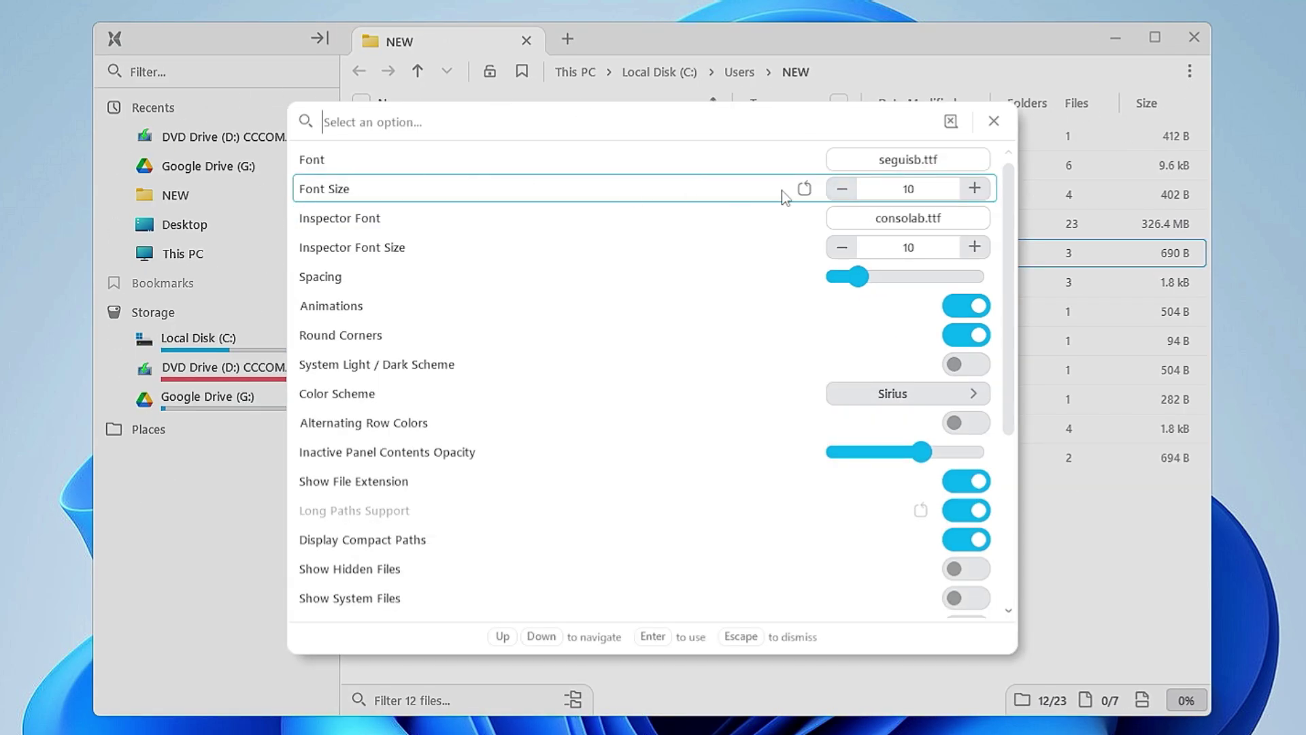
left_click(974, 188)
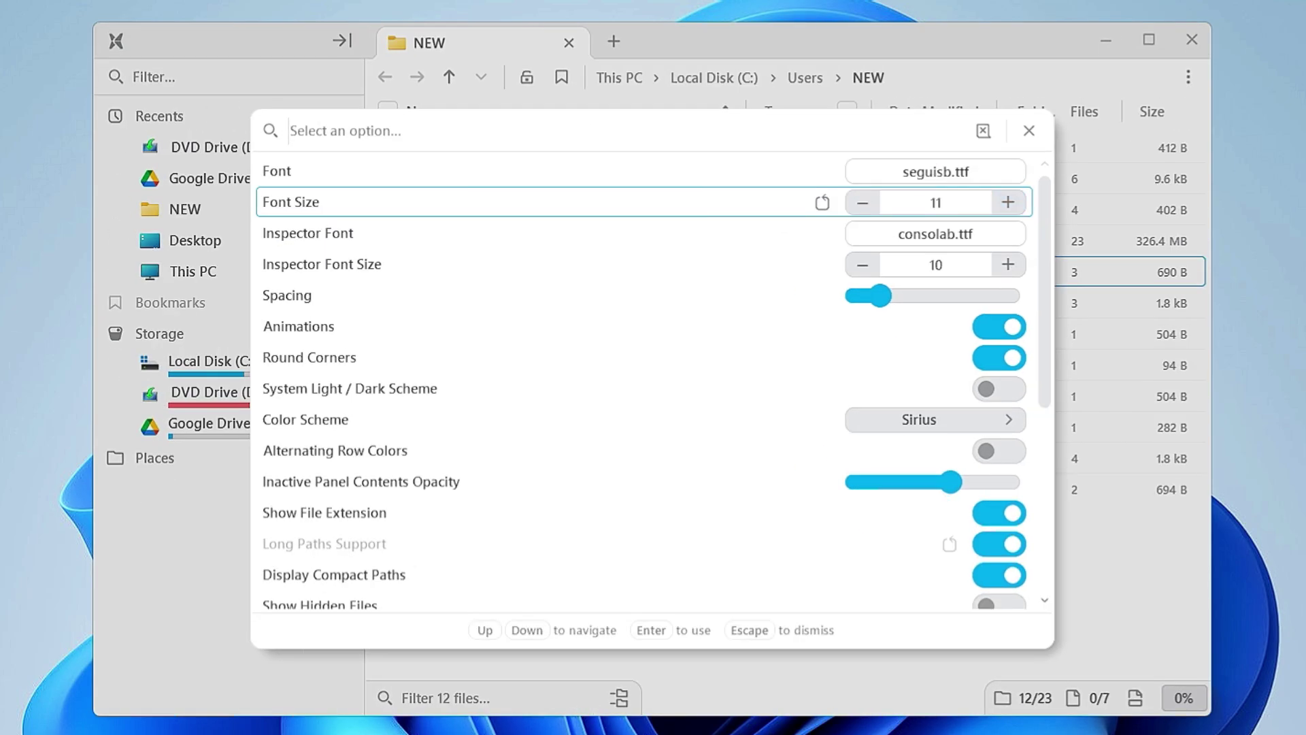
left_click(1007, 202)
left_click(234, 262)
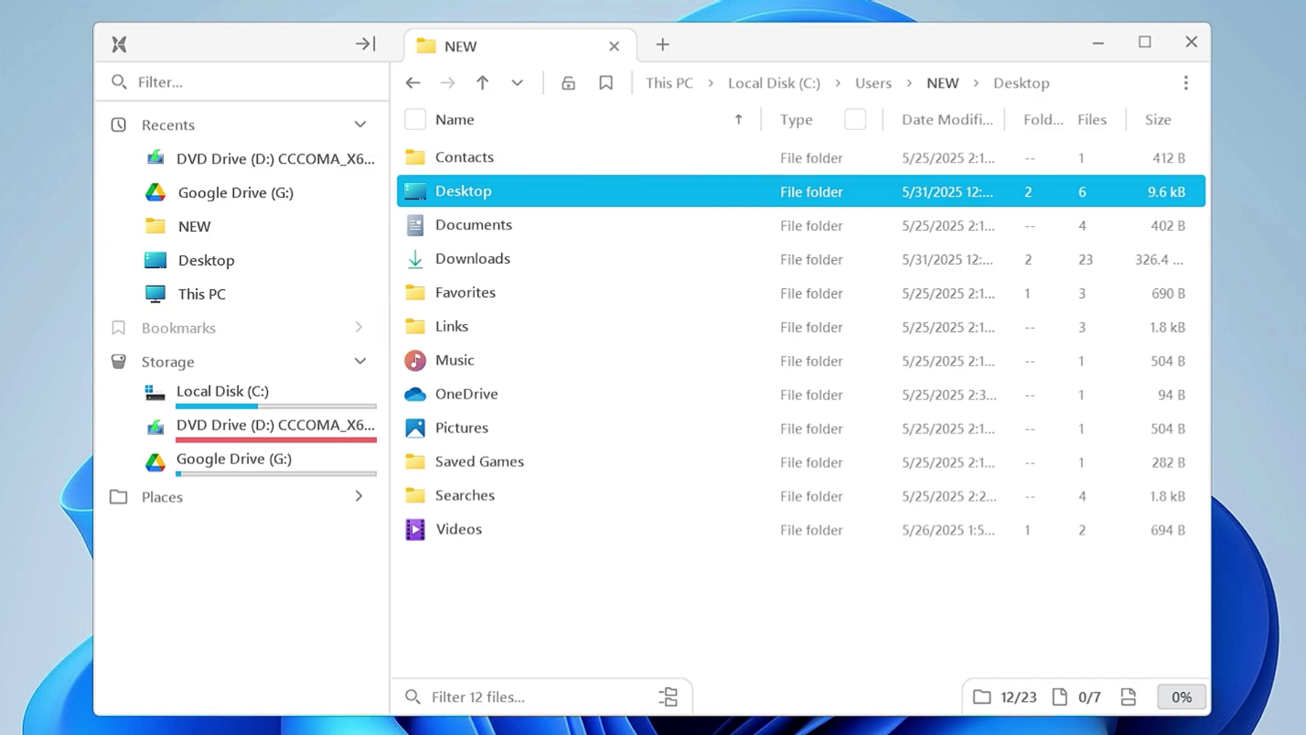
Open eight additional This PC tabs in the File Explorer window and minimize it
left_click_drag(755, 85, 815, 165)
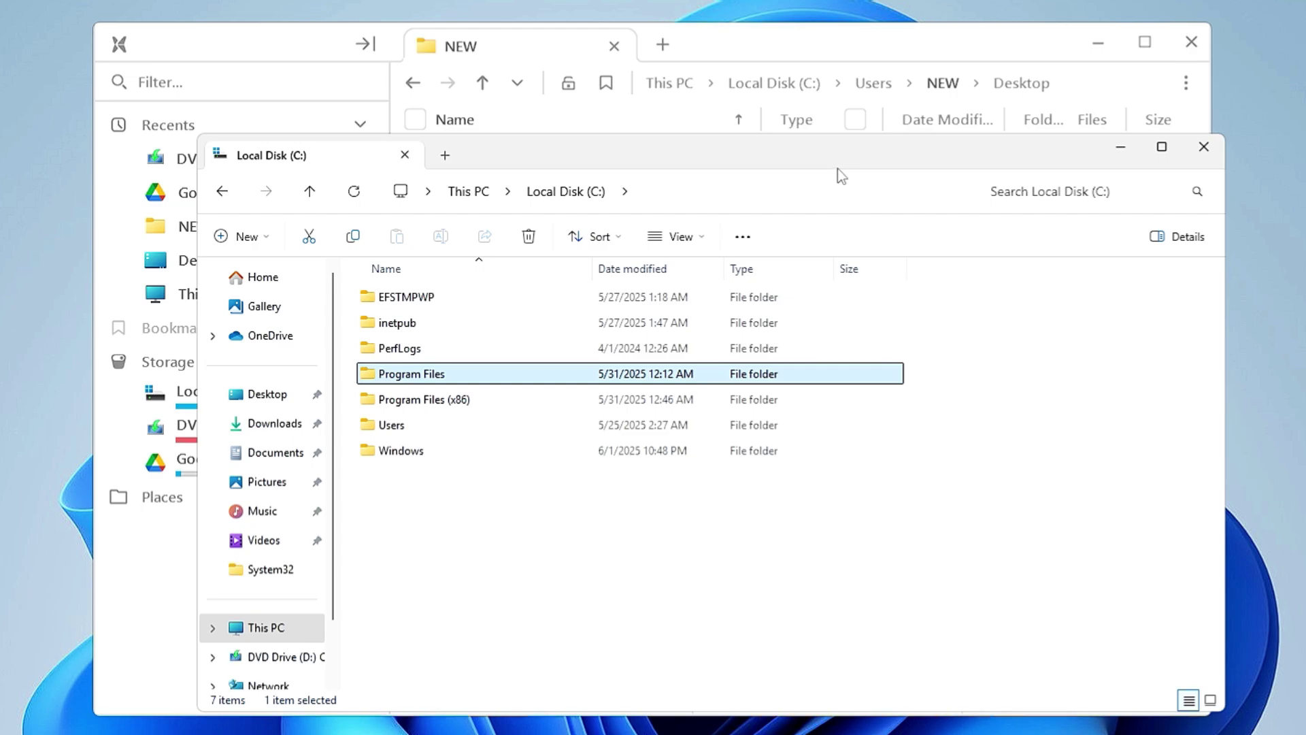
key("ctrl+t")
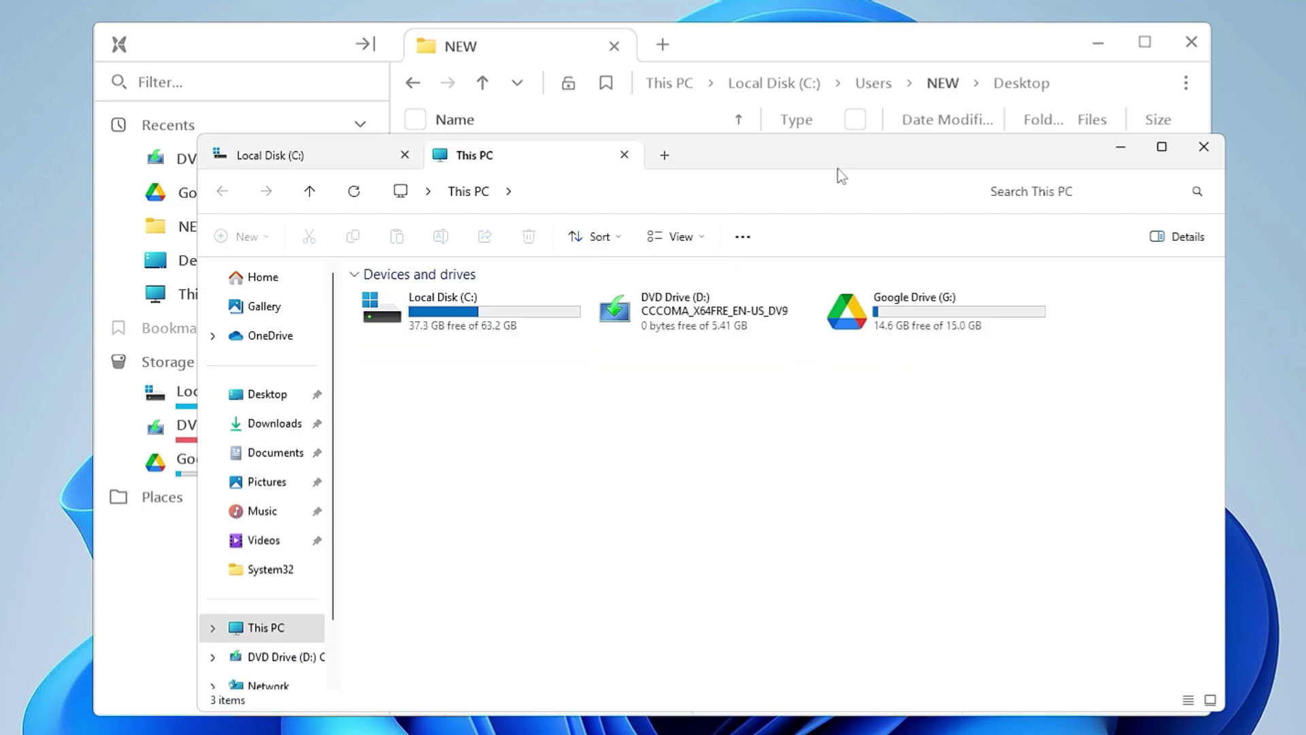
key("ctrl+t")
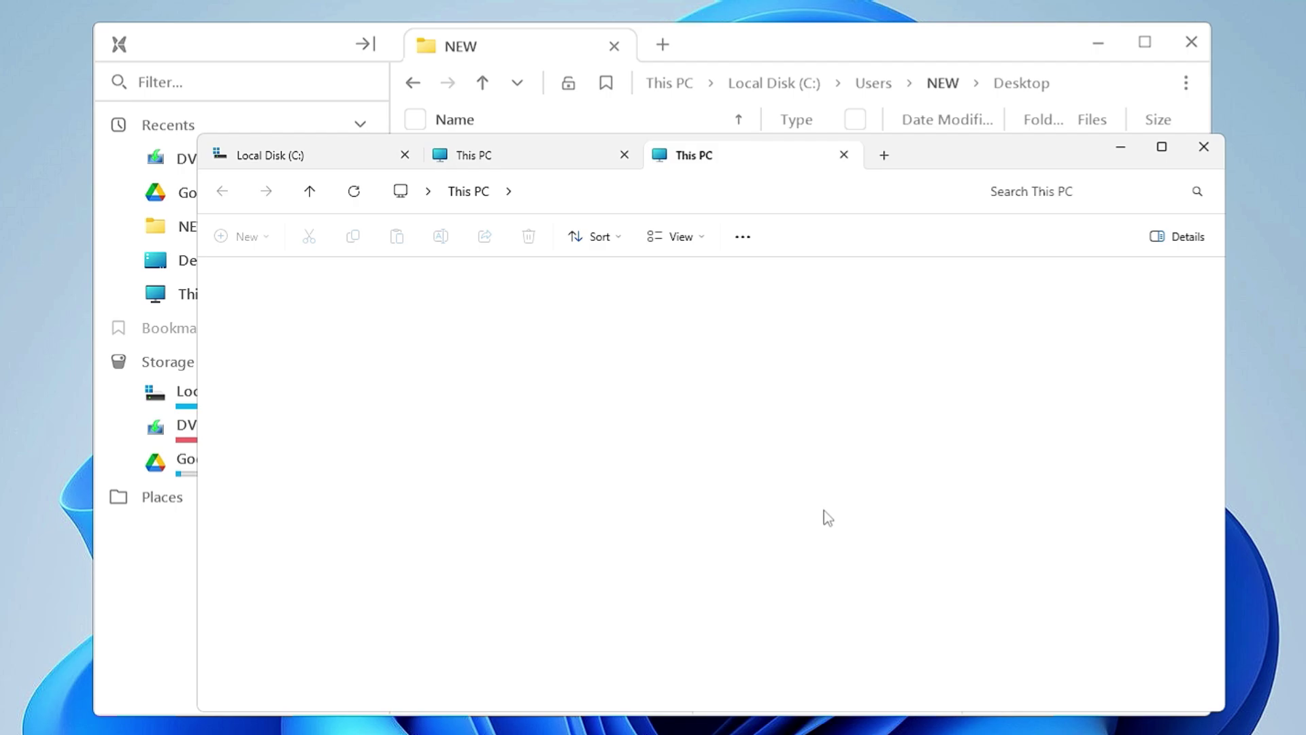
key("ctrl+t")
key("ctrl+t")
key("ctrl+t")
key("ctrl+t")
key("ctrl+t")
key("ctrl+t")
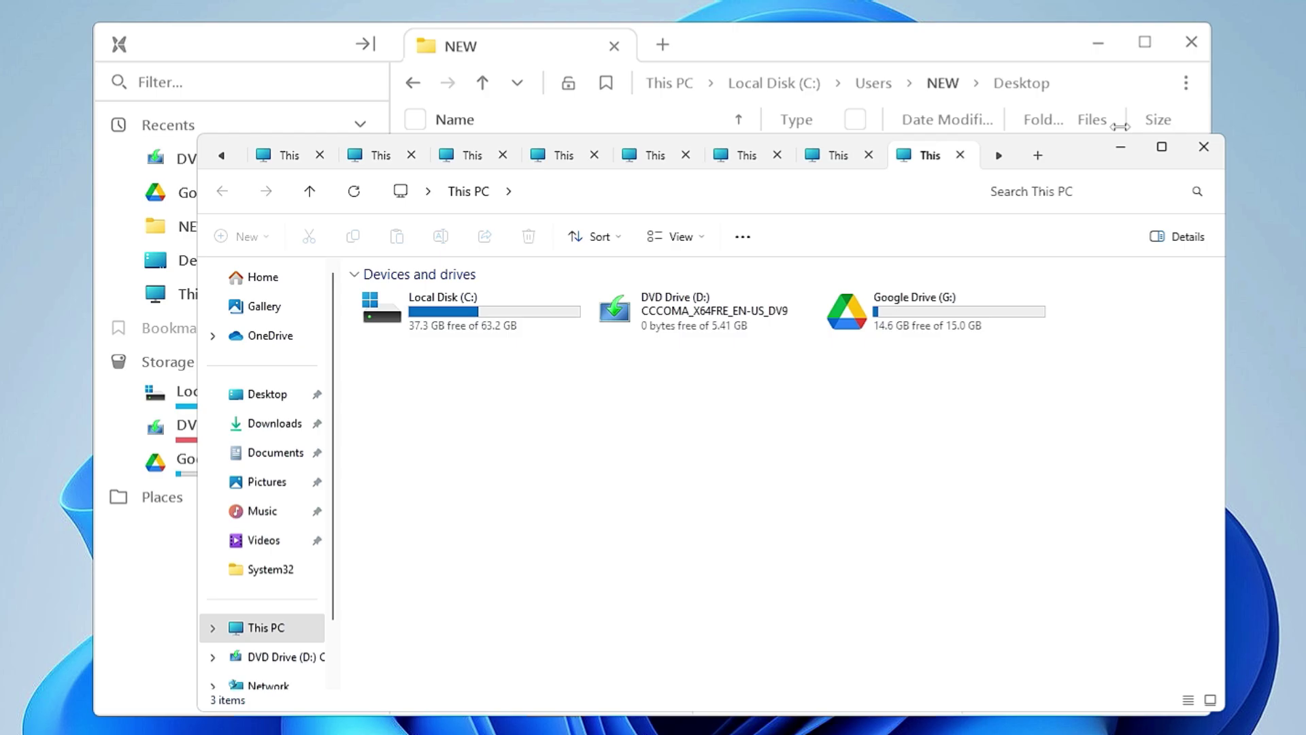
left_click(1121, 146)
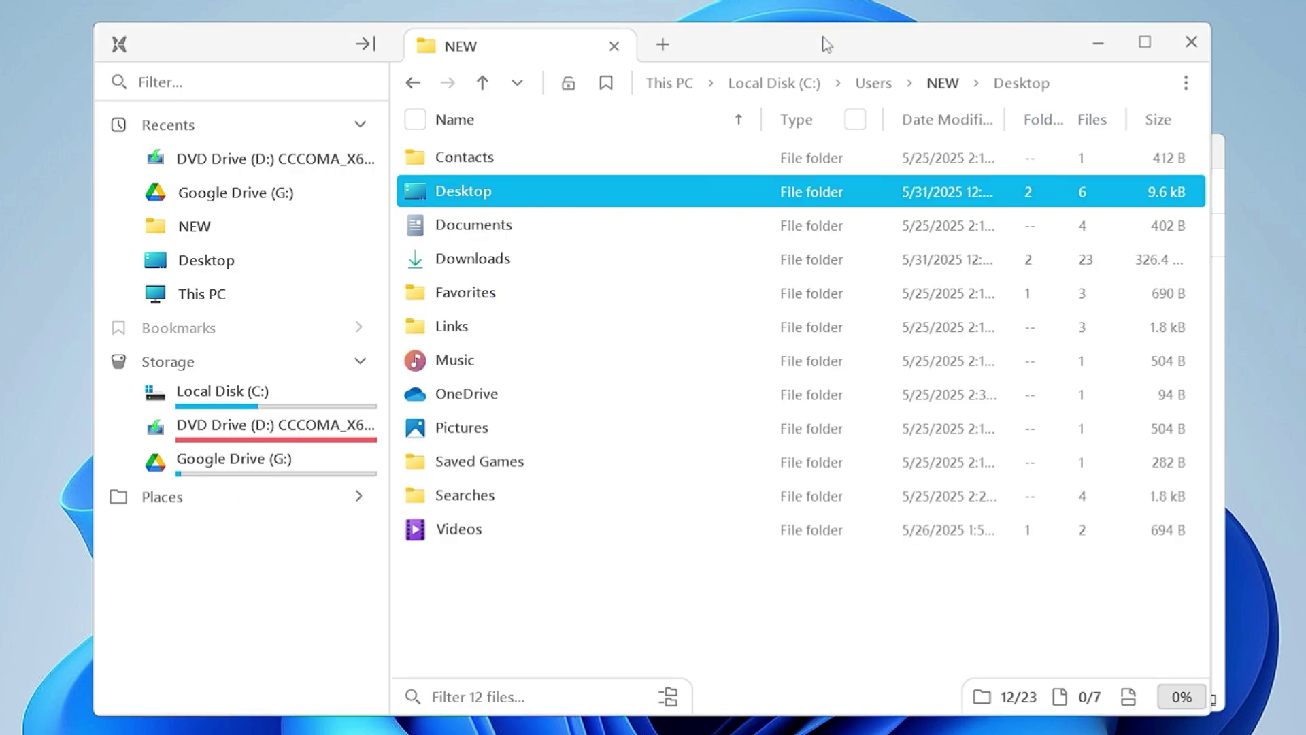
Open thirteen new tabs of the NEW folder in File Pilot
key("ctrl+t")
key("ctrl+t")
key("ctrl+t")
key("ctrl+t")
key("ctrl+t")
key("ctrl+t")
key("ctrl+t")
key("ctrl+t")
key("ctrl+t")
key("ctrl+t")
key("ctrl+t")
key("ctrl+t")
key("ctrl+t")
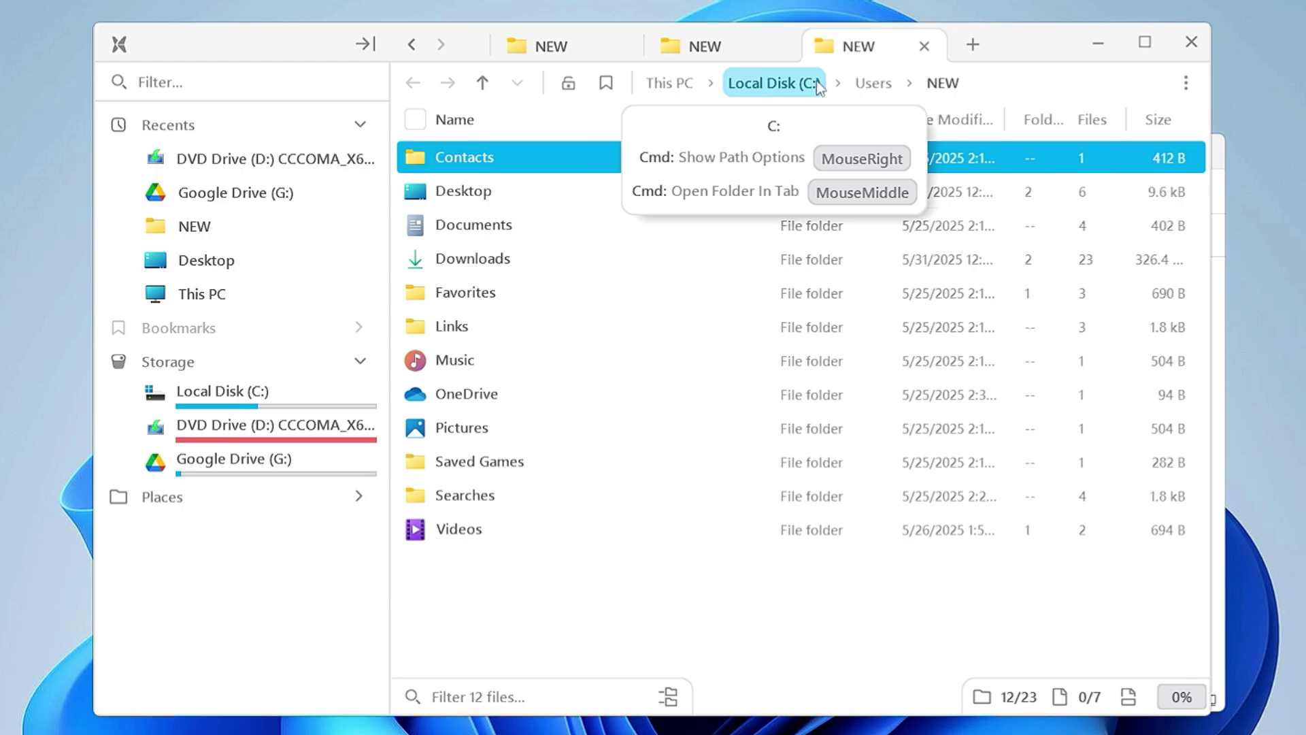
Select the Links, Music, OneDrive and Pictures folders together and clear the selection
left_click(627, 638)
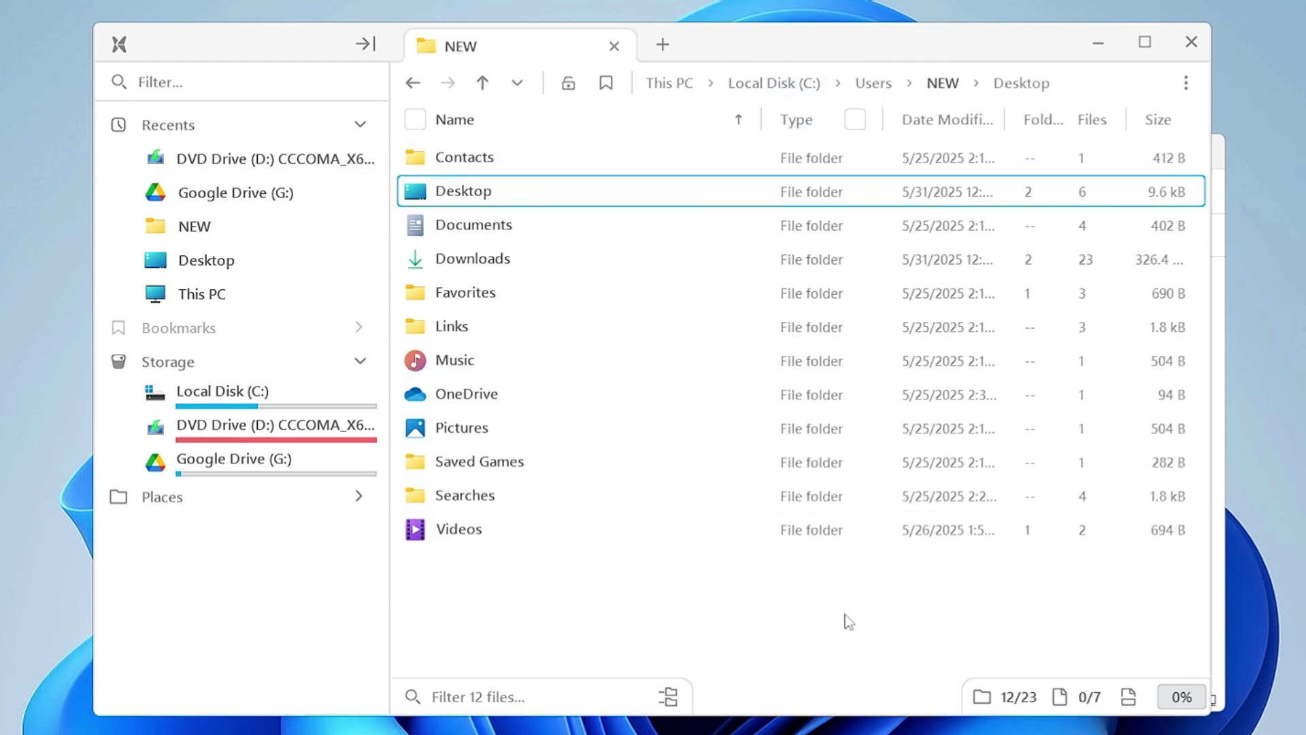
left_click_drag(776, 435, 776, 323)
right_click(772, 427)
left_click(259, 623)
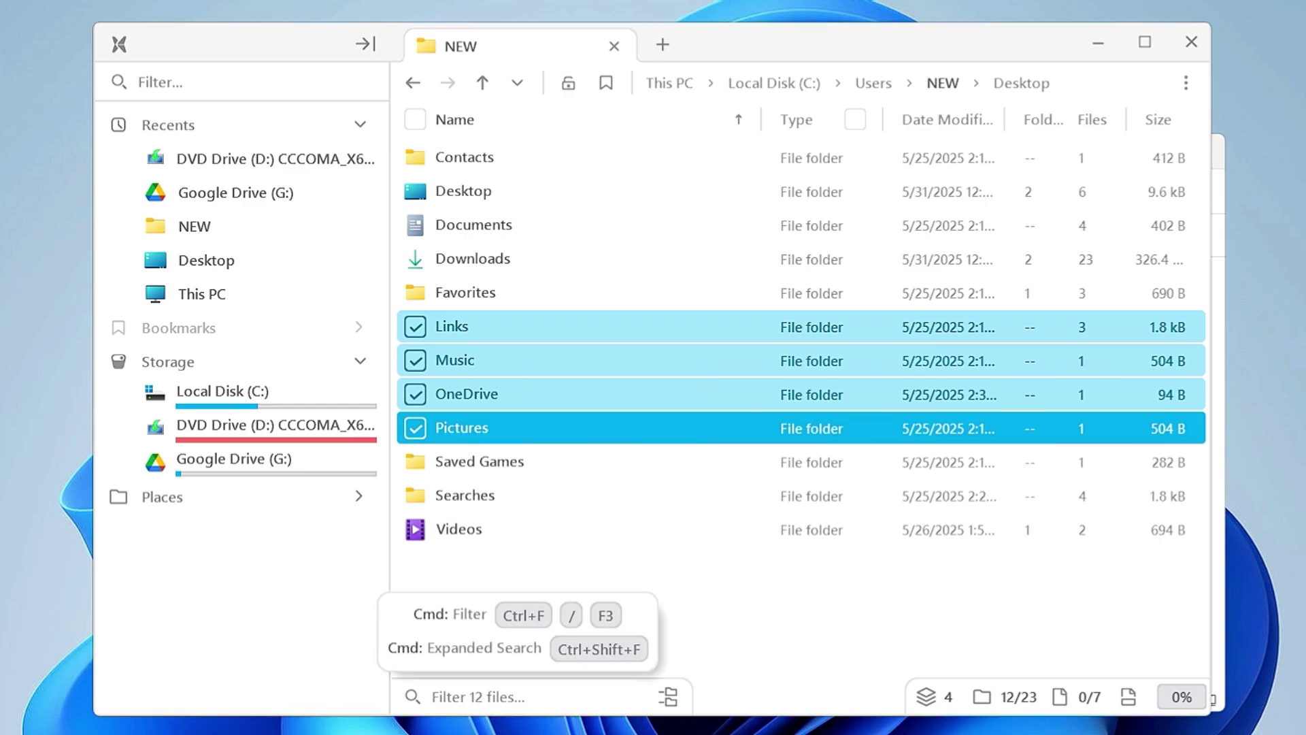
left_click(635, 577)
Filter the folder's contents by "fg", remove that filter text and activate the Quick Access filter
key("ctrl+f")
type("fg")
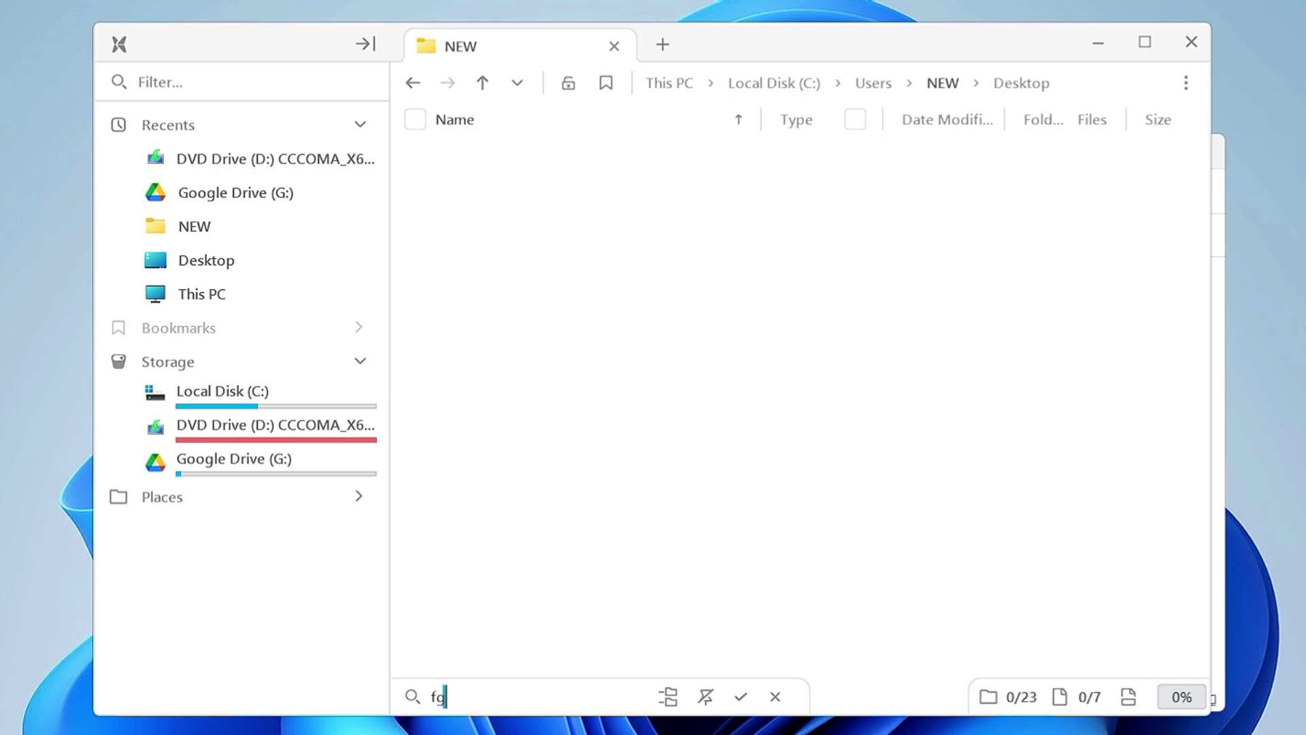
key("BackSpace")
key("BackSpace")
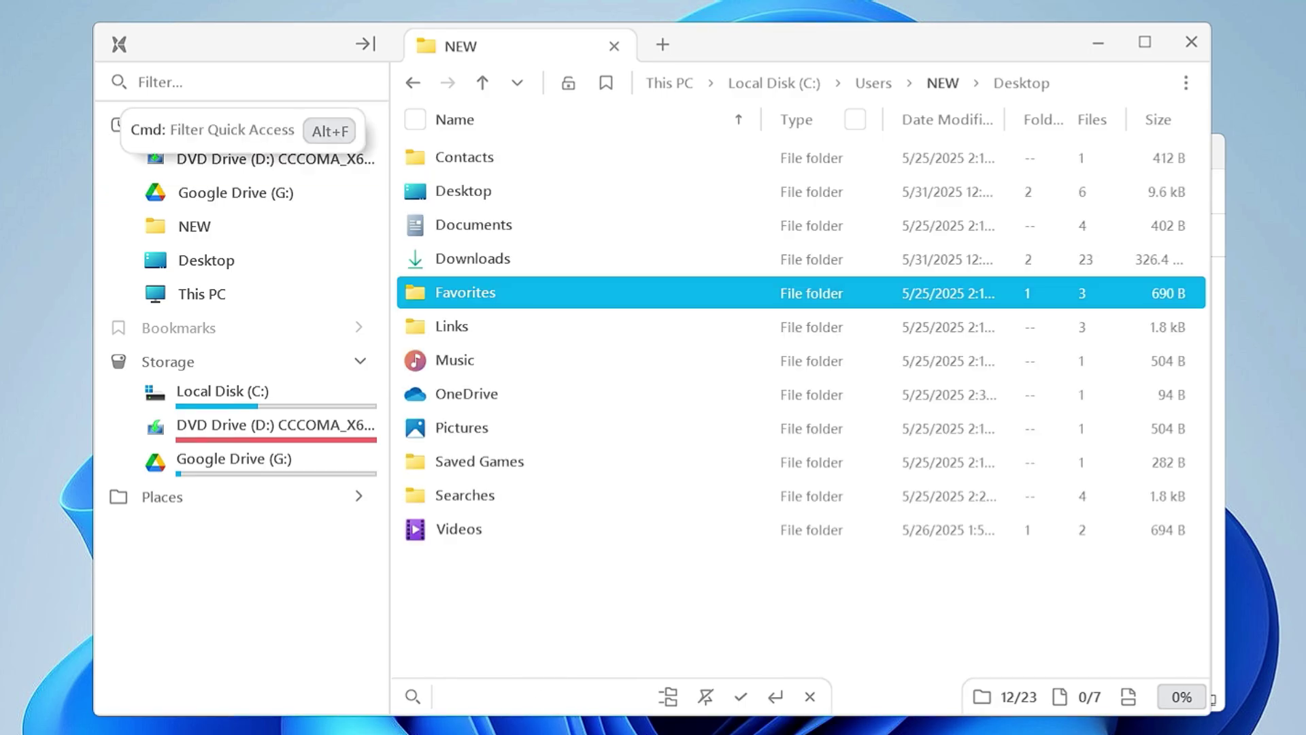
key("alt+f")
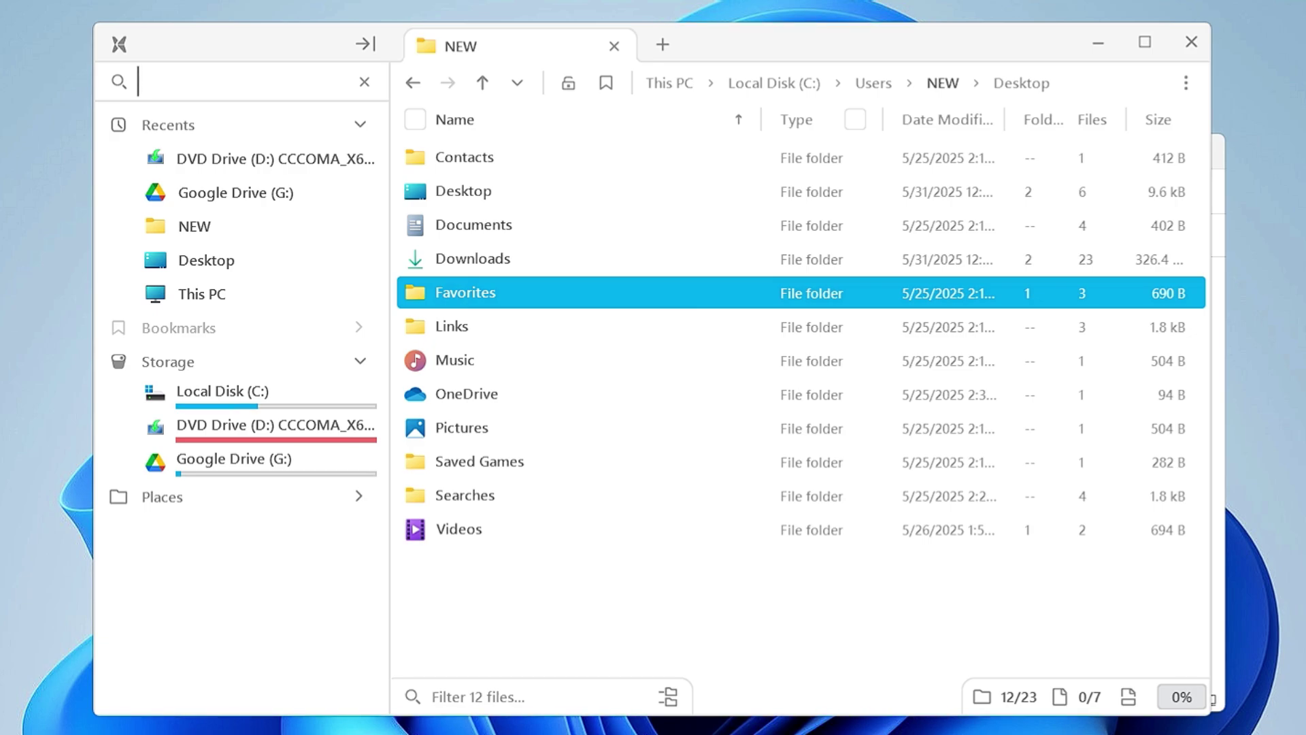
Shift the File Pilot window, open a new tab and dock it as a second pane to the right of the original
left_click_drag(737, 40, 780, 45)
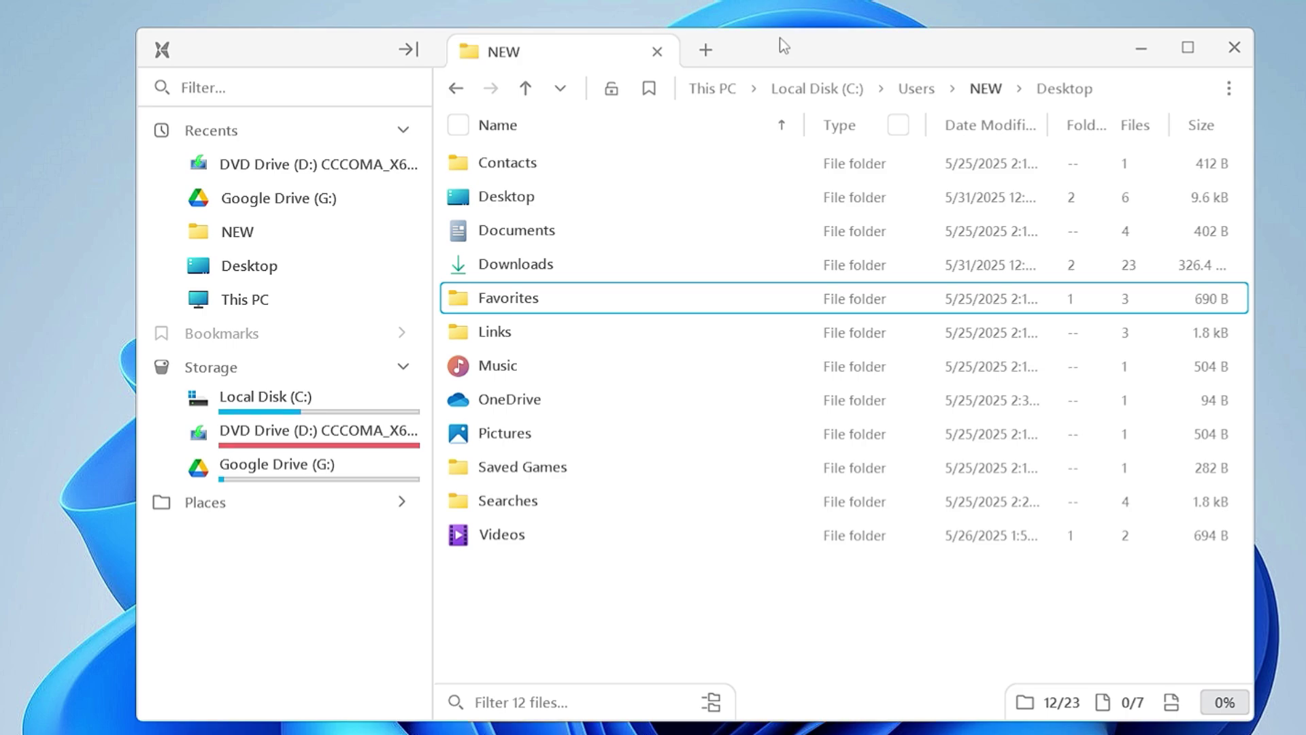
left_click(705, 50)
left_click_drag(766, 52, 977, 402)
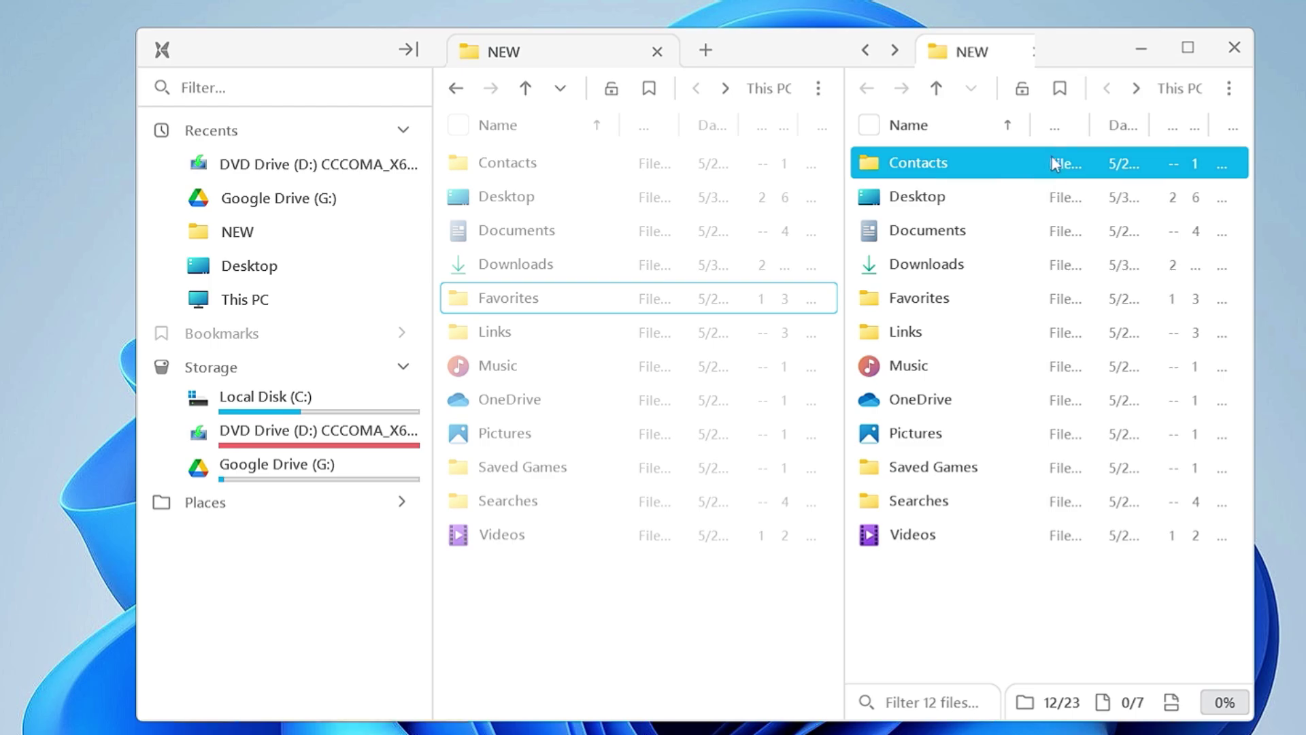
Close all tabs in the second File Pilot pane, leaving only the original NEW folder pane
right_click(1016, 56)
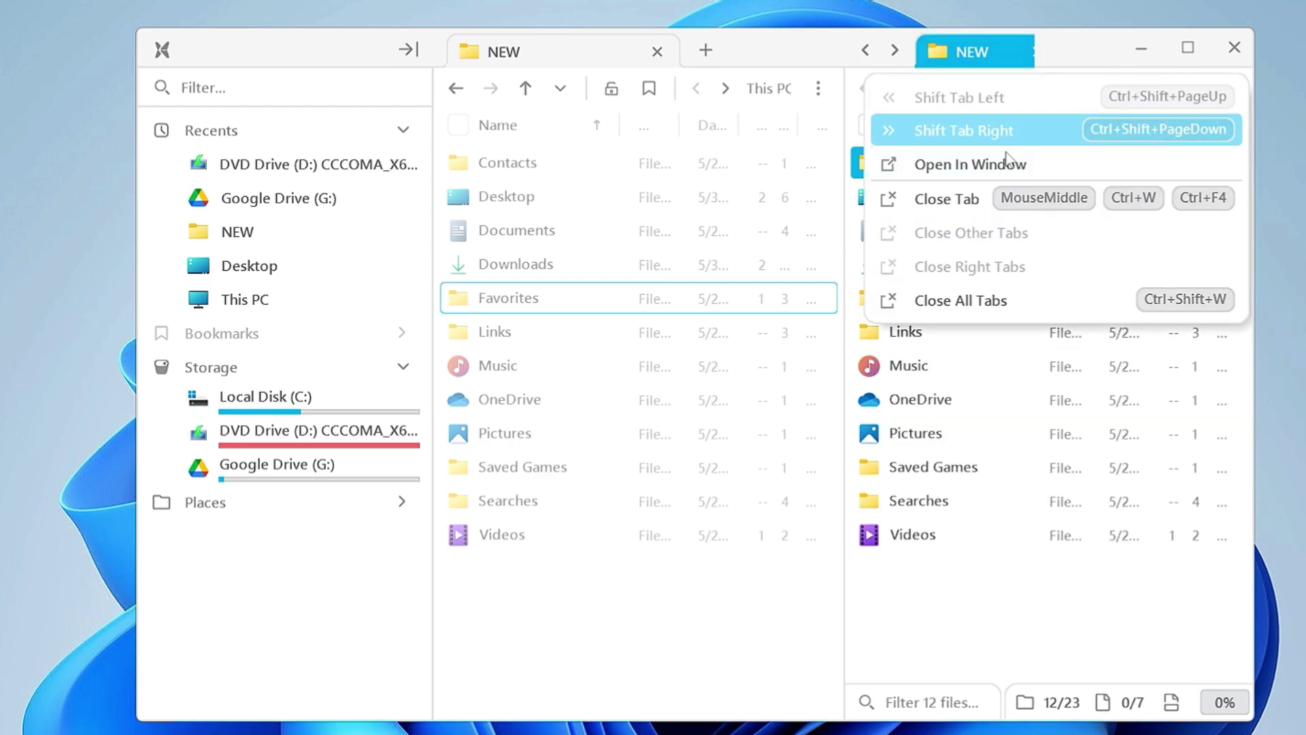
left_click(985, 307)
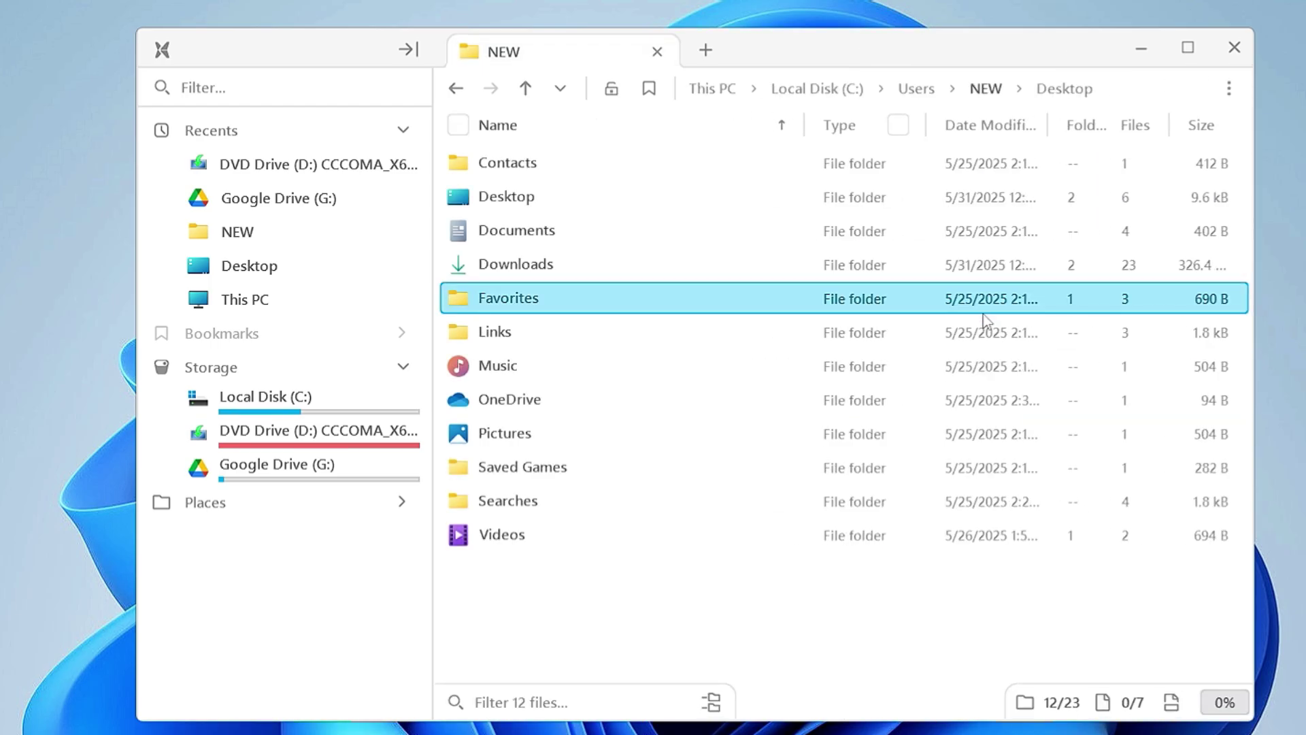
View the Documents folder's system commands, dismiss them and bring up File Pilot's own commands for the folder
right_click(558, 230)
right_click(549, 234)
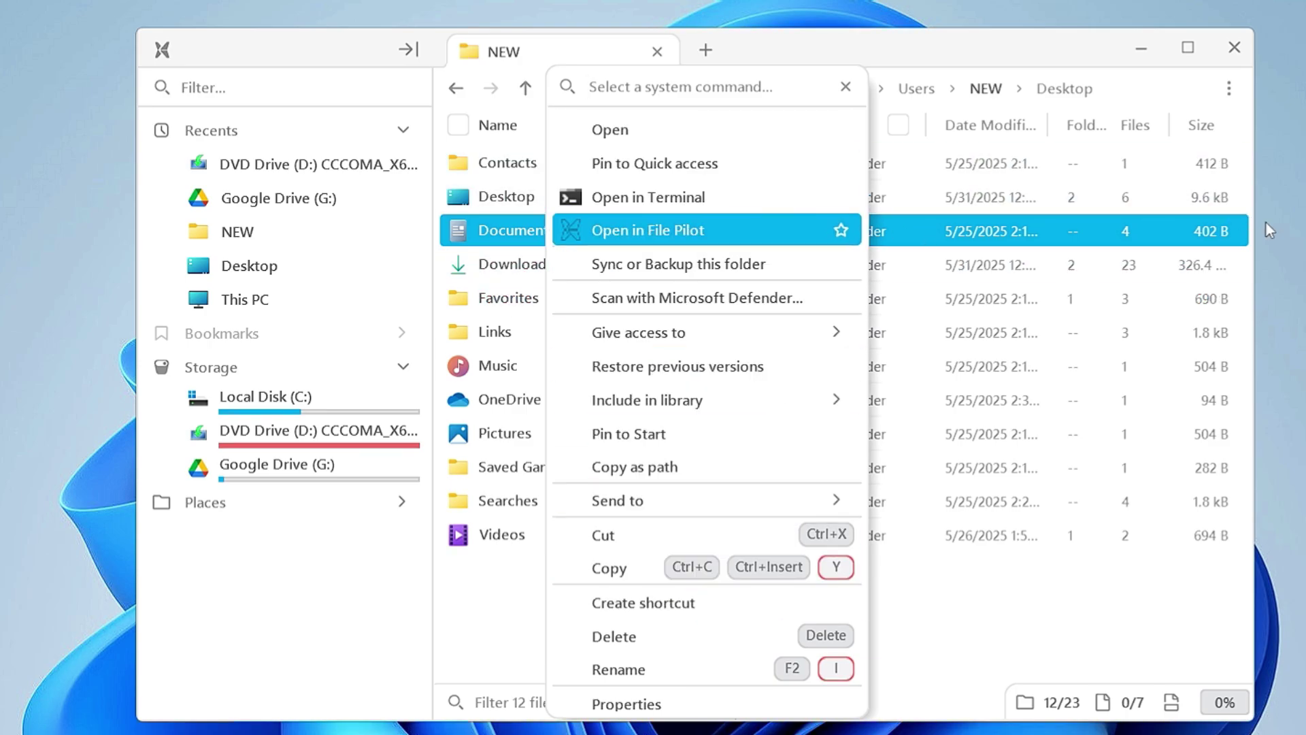
key("Up")
key("Up")
key("Up")
key("Escape")
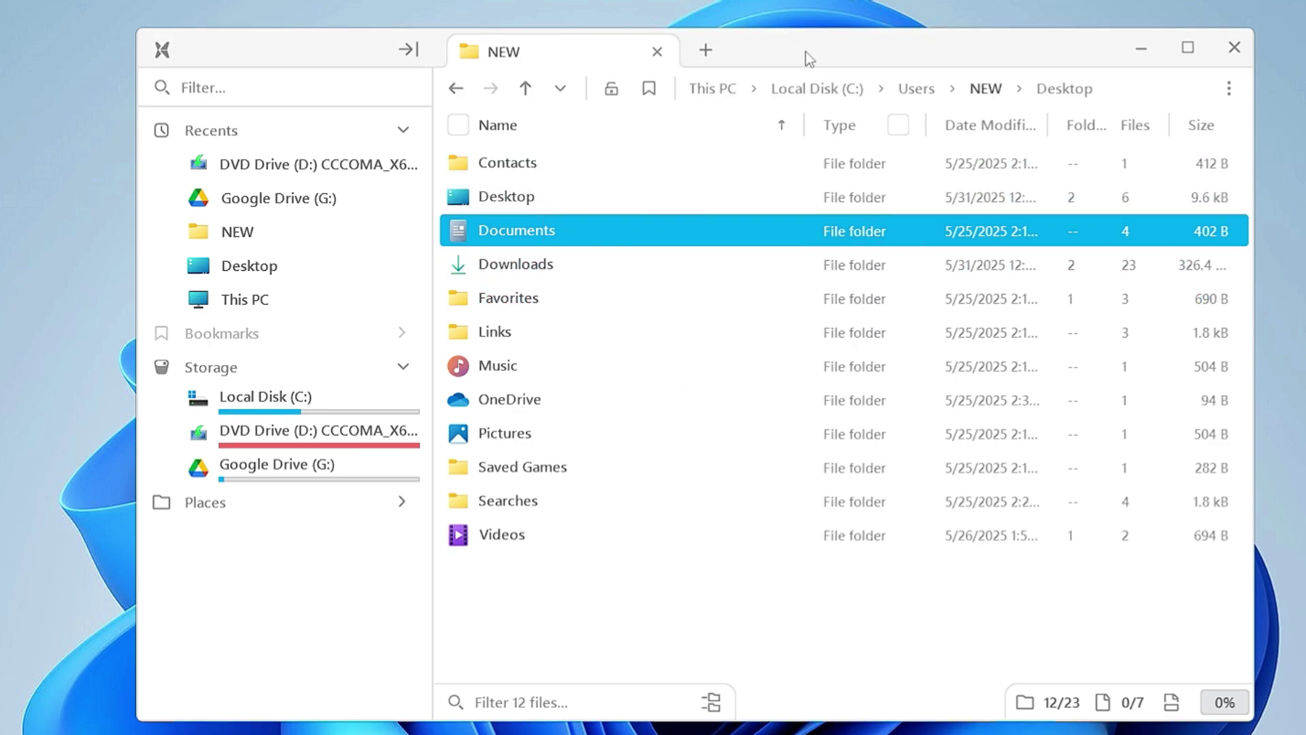
right_click(586, 236)
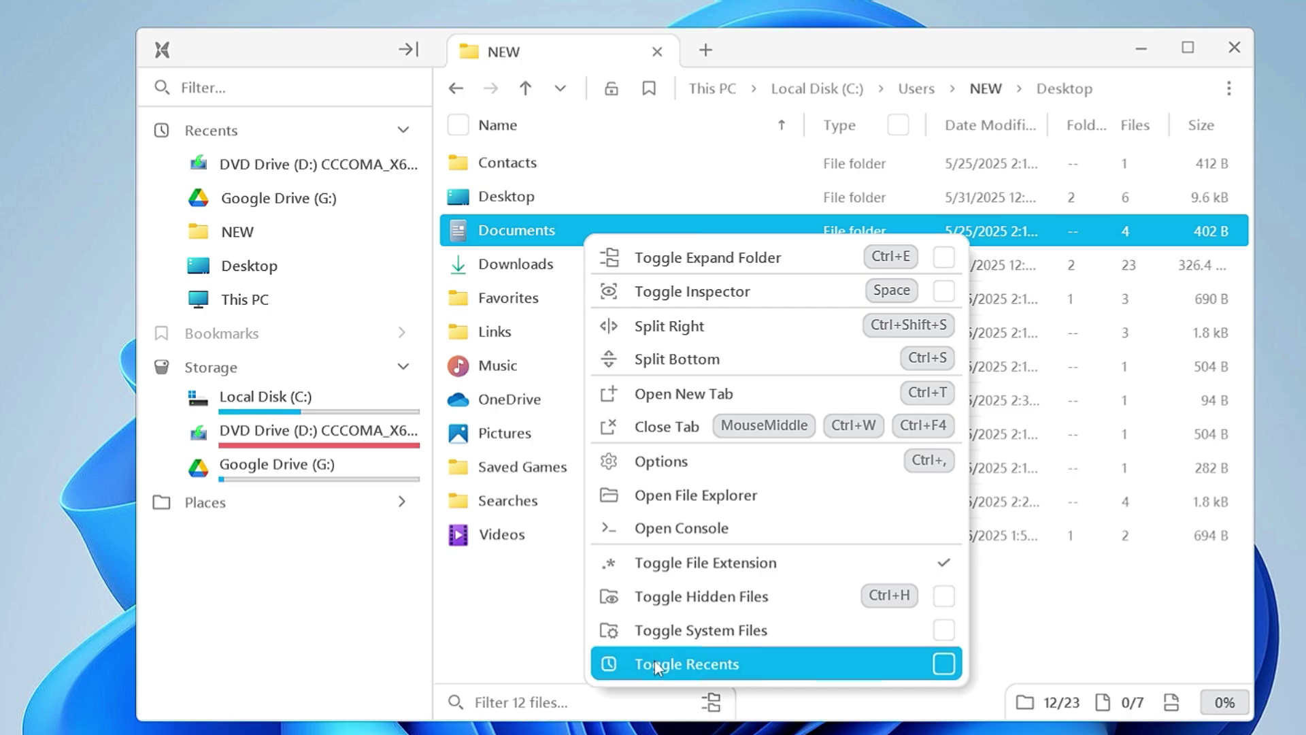
Switch to Windows File Explorer, browse Documents and Local Disk (C:), select Program Files and close the window
key("super+e")
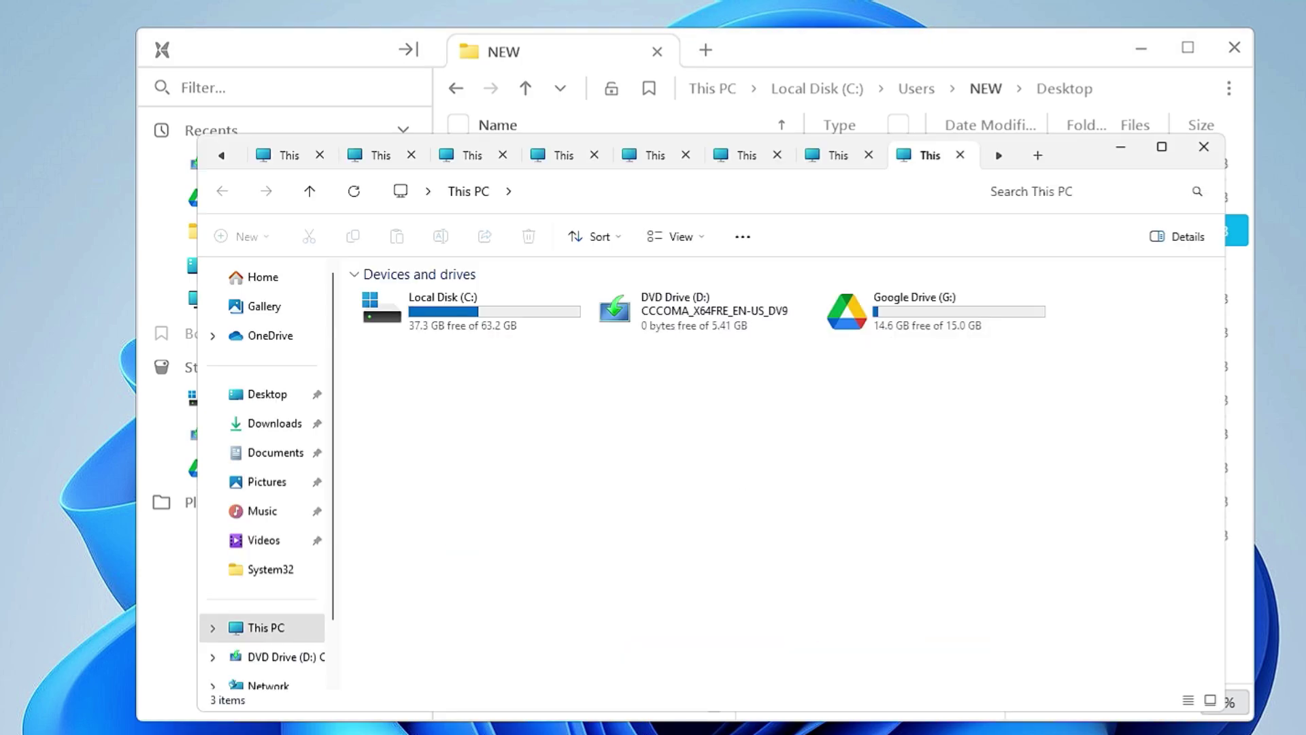
left_click(290, 452)
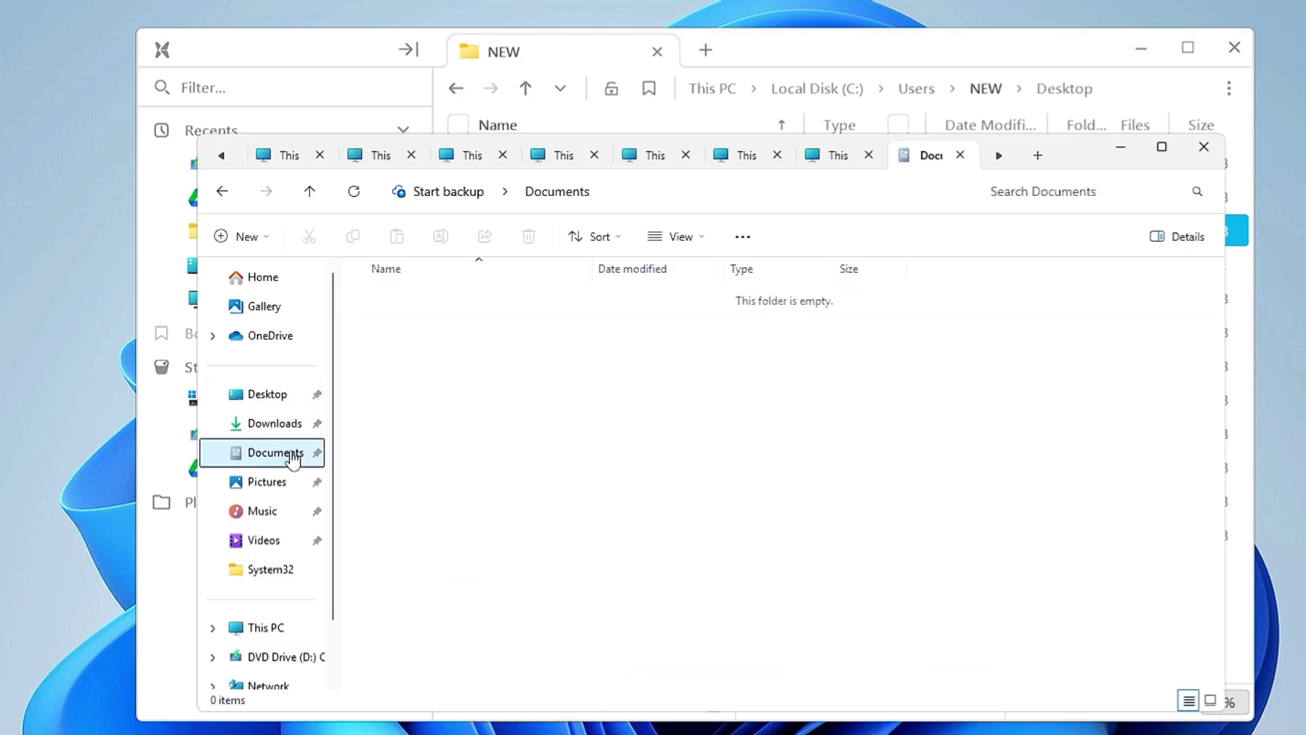
left_click(283, 627)
double_click(476, 305)
left_click(487, 374)
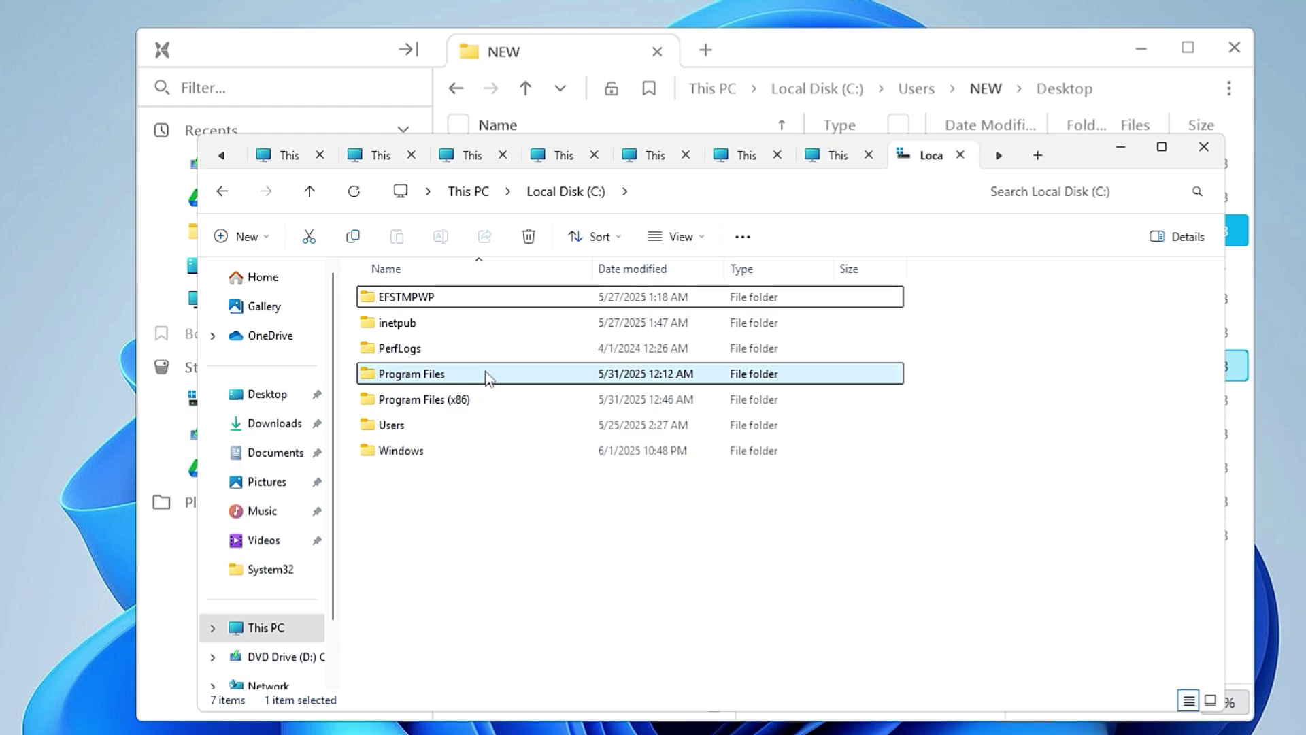
left_click(1204, 147)
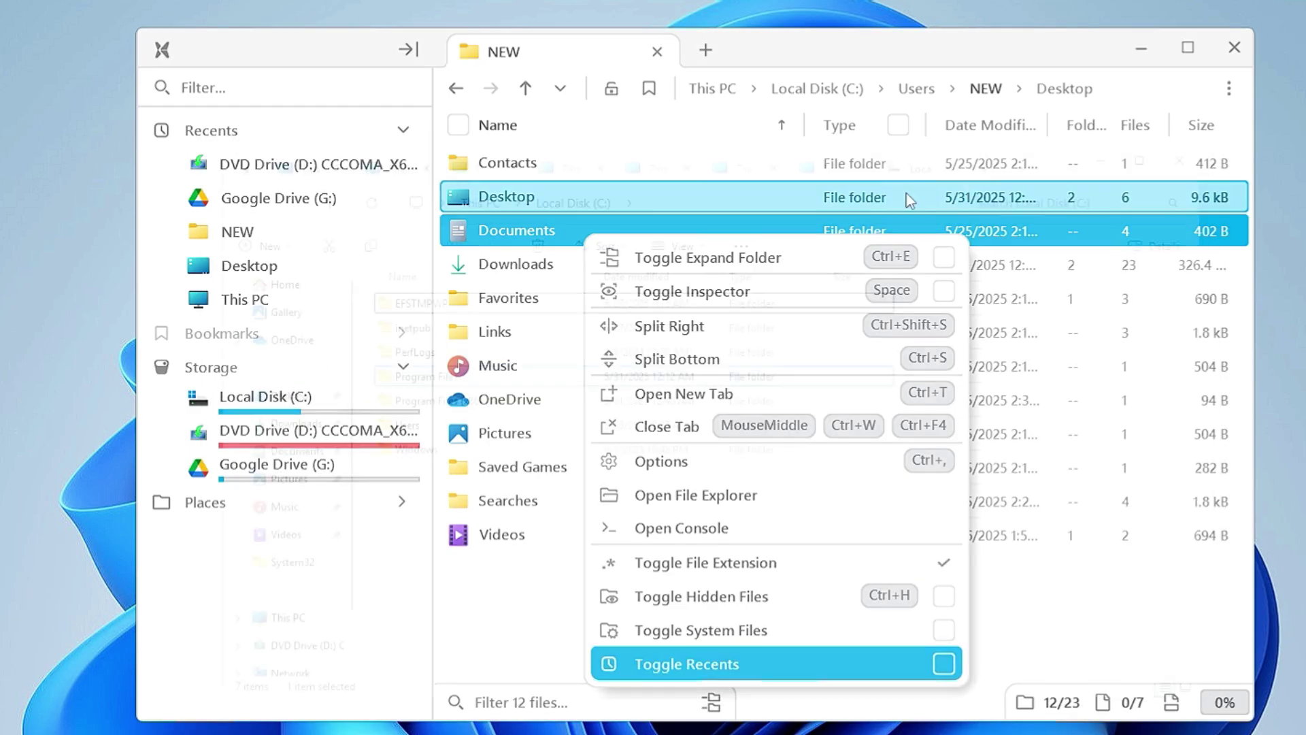
Dismiss File Pilot's open command list, open a console in the NEW folder and close the console
left_click(534, 332)
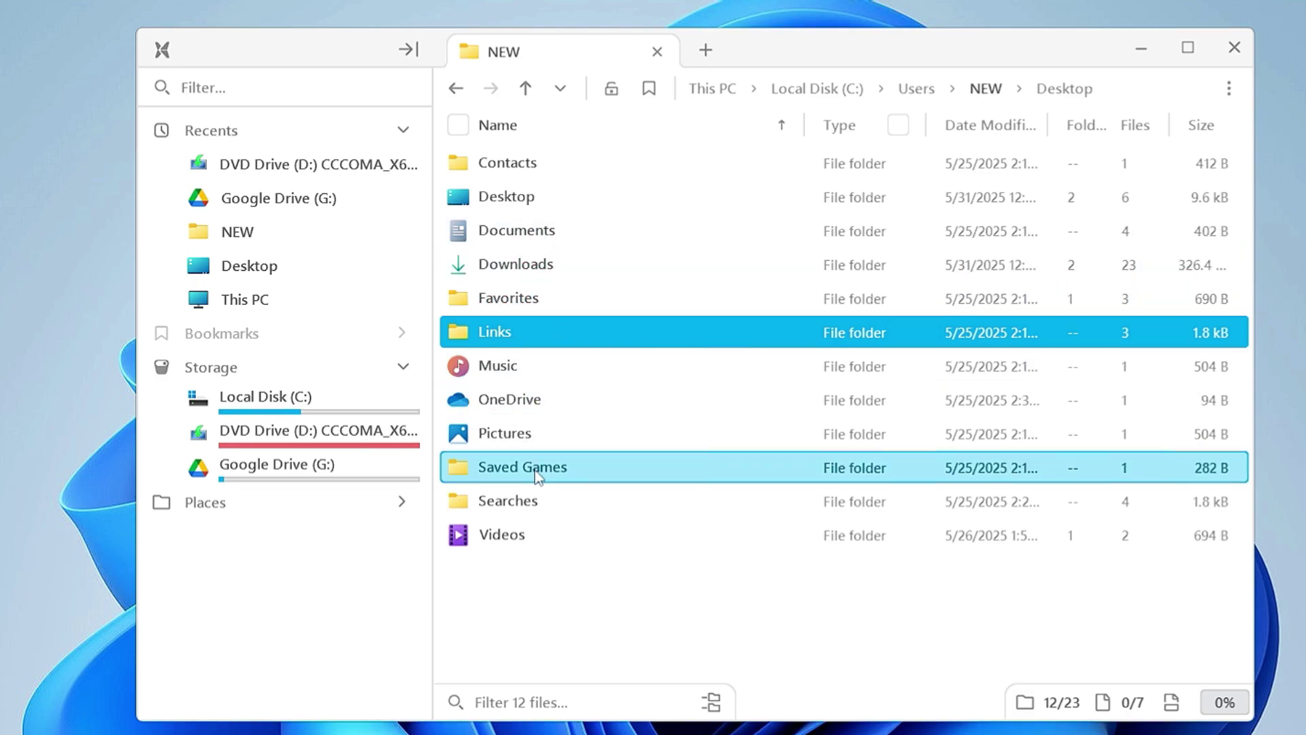
right_click(562, 307)
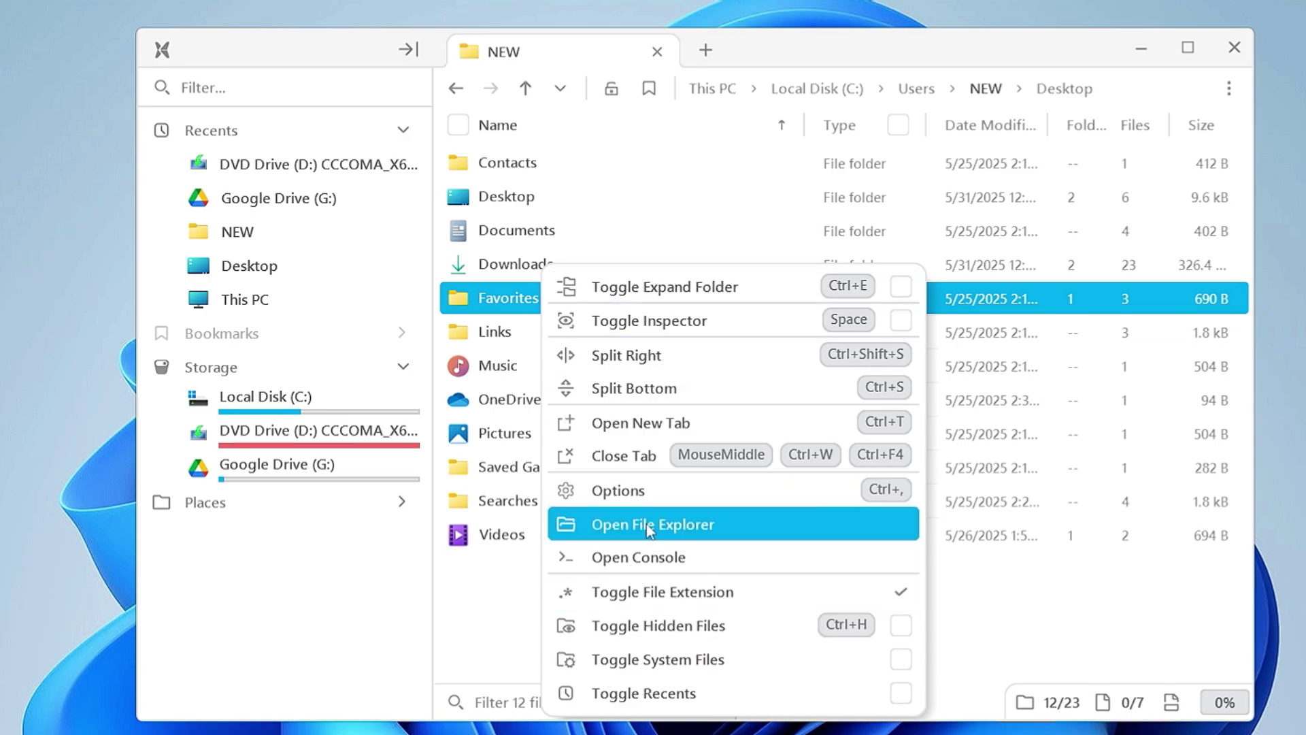
left_click(668, 558)
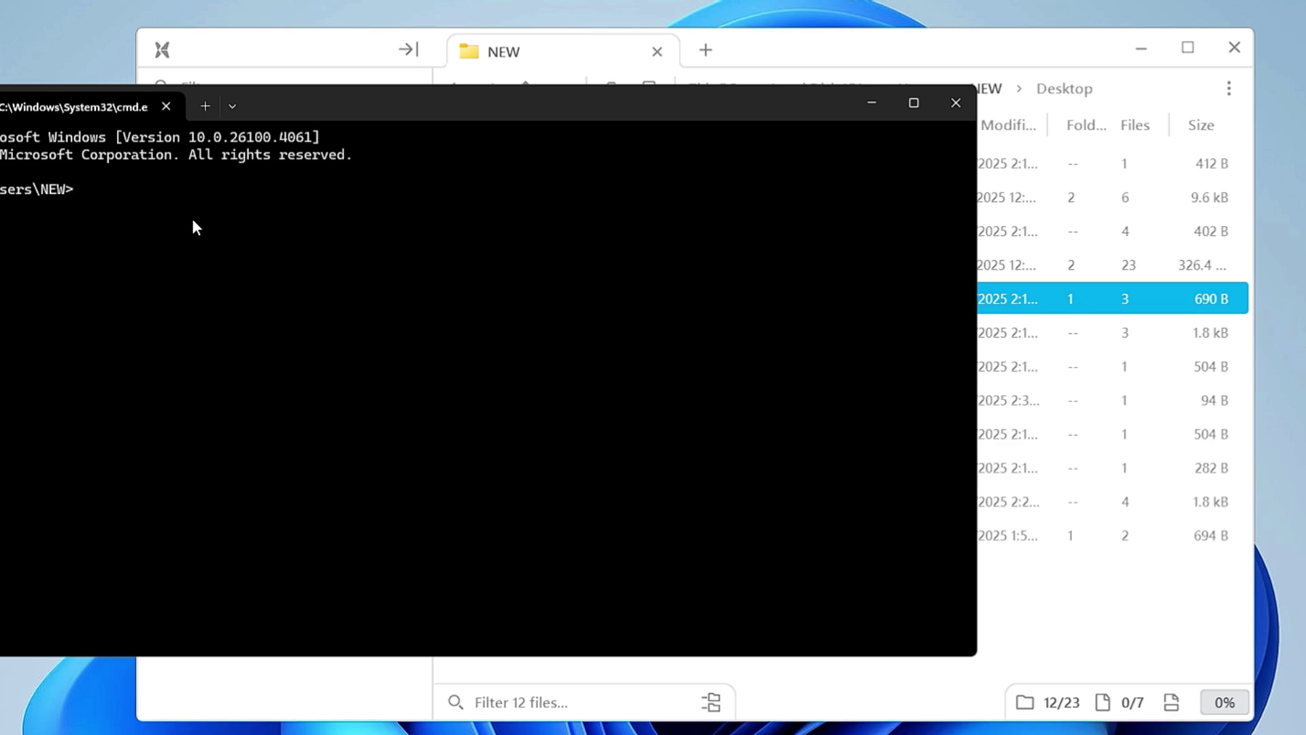
key("alt+F4")
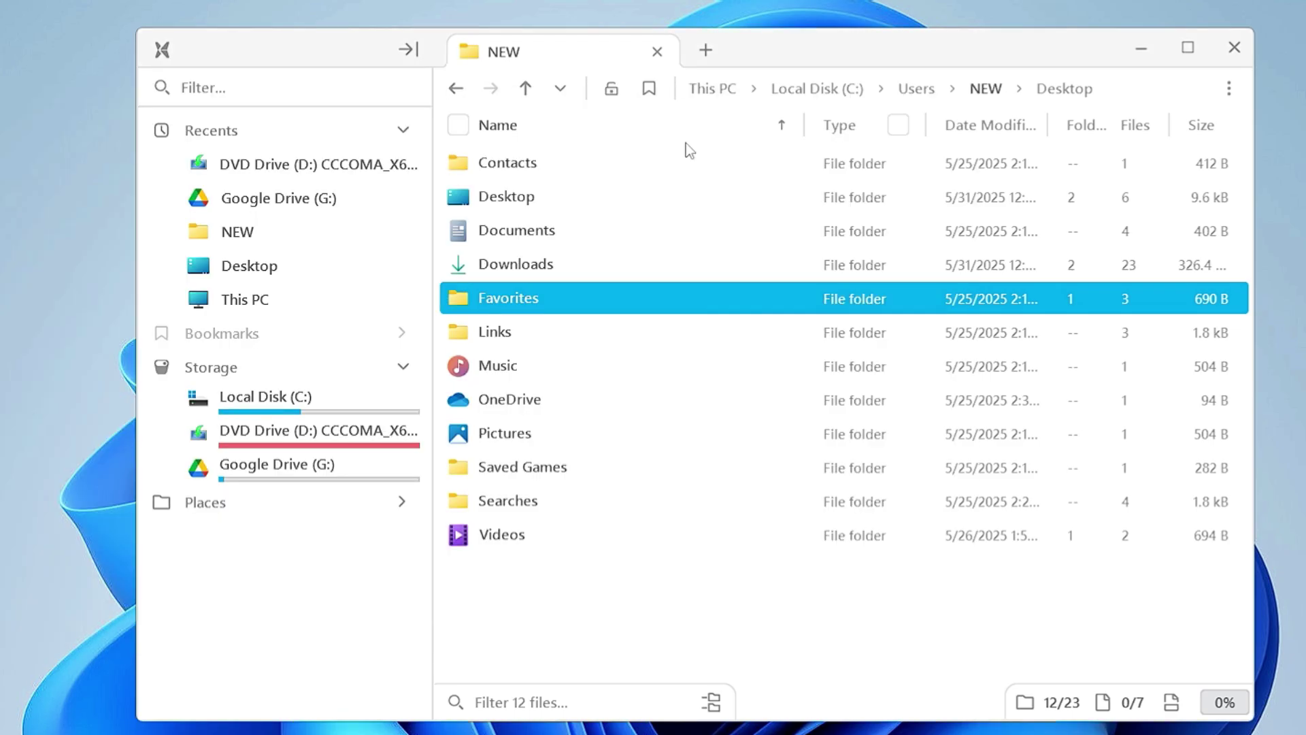